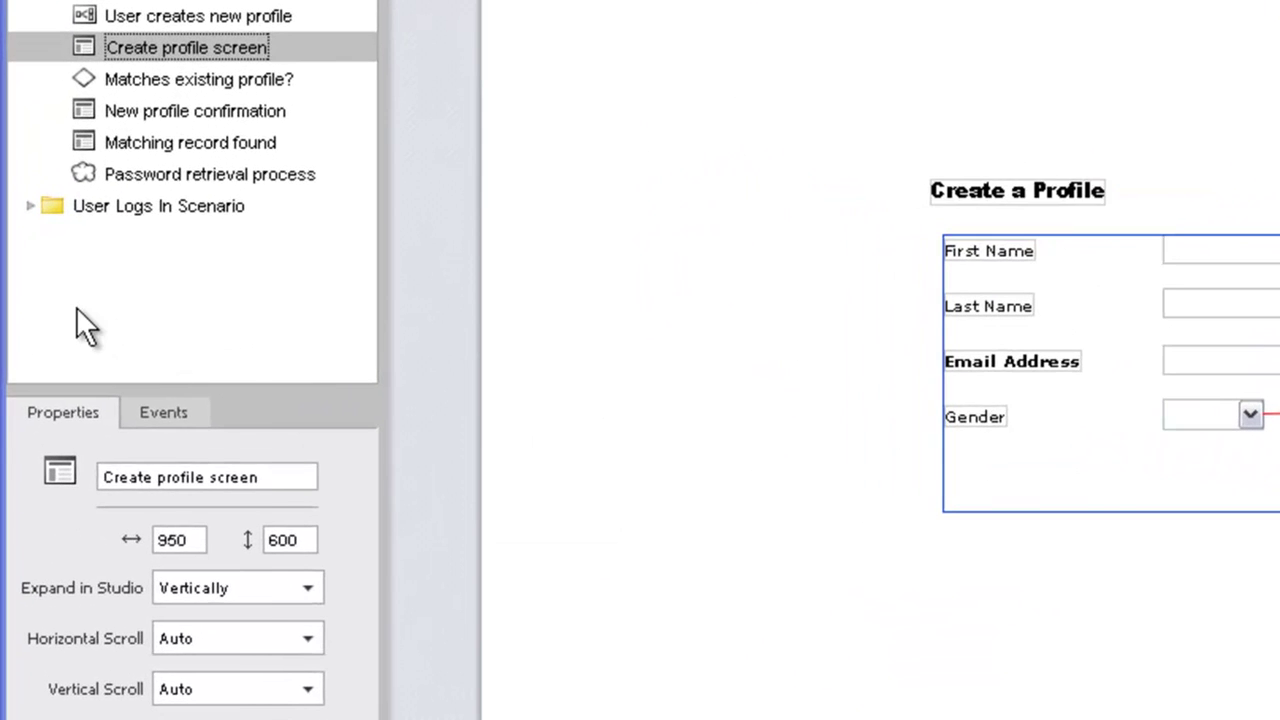
# Create a new project folder named 'Reusable assets'.
pyautogui.rightClick(44, 329)
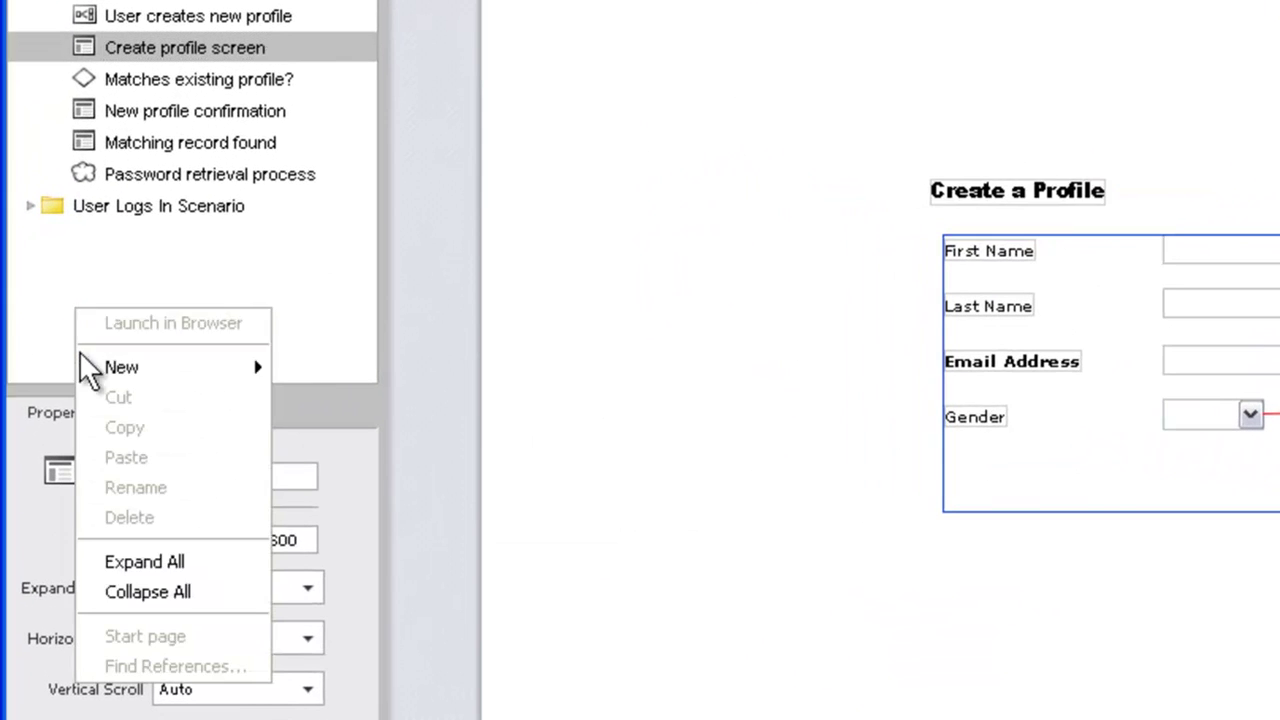
pyautogui.moveTo(176, 367)
pyautogui.click(342, 645)
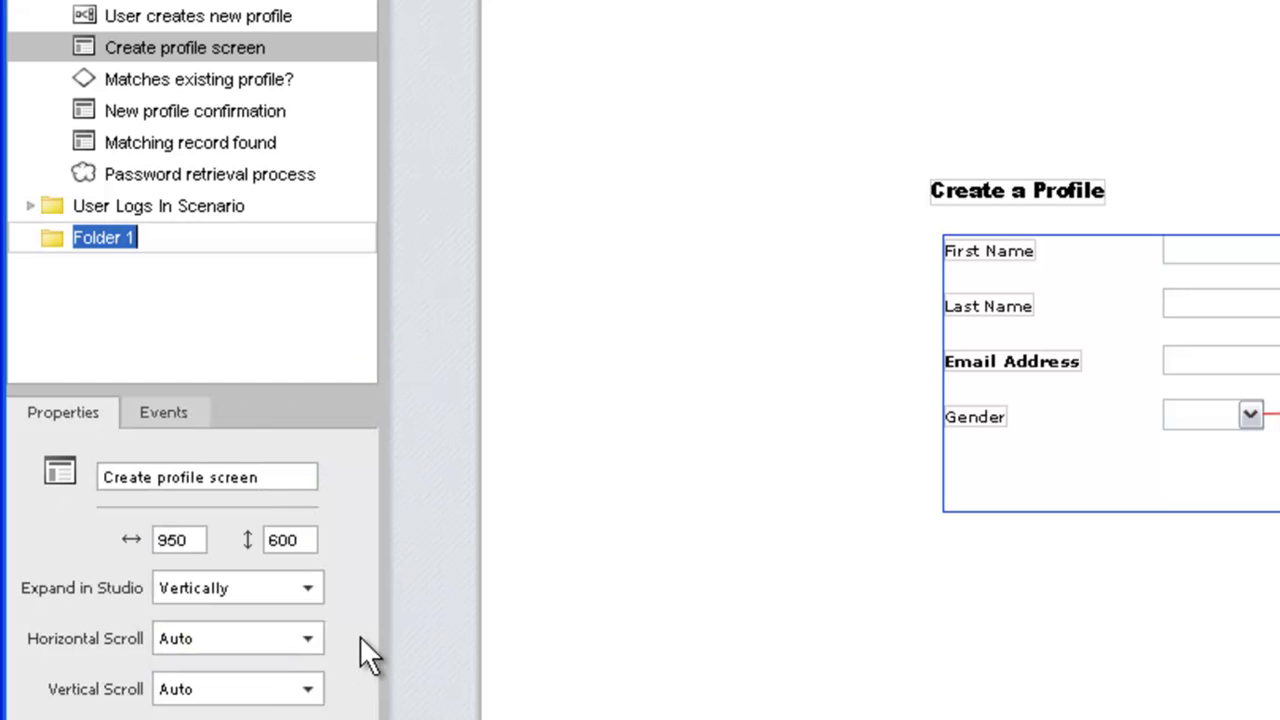
pyautogui.write('Reusa')
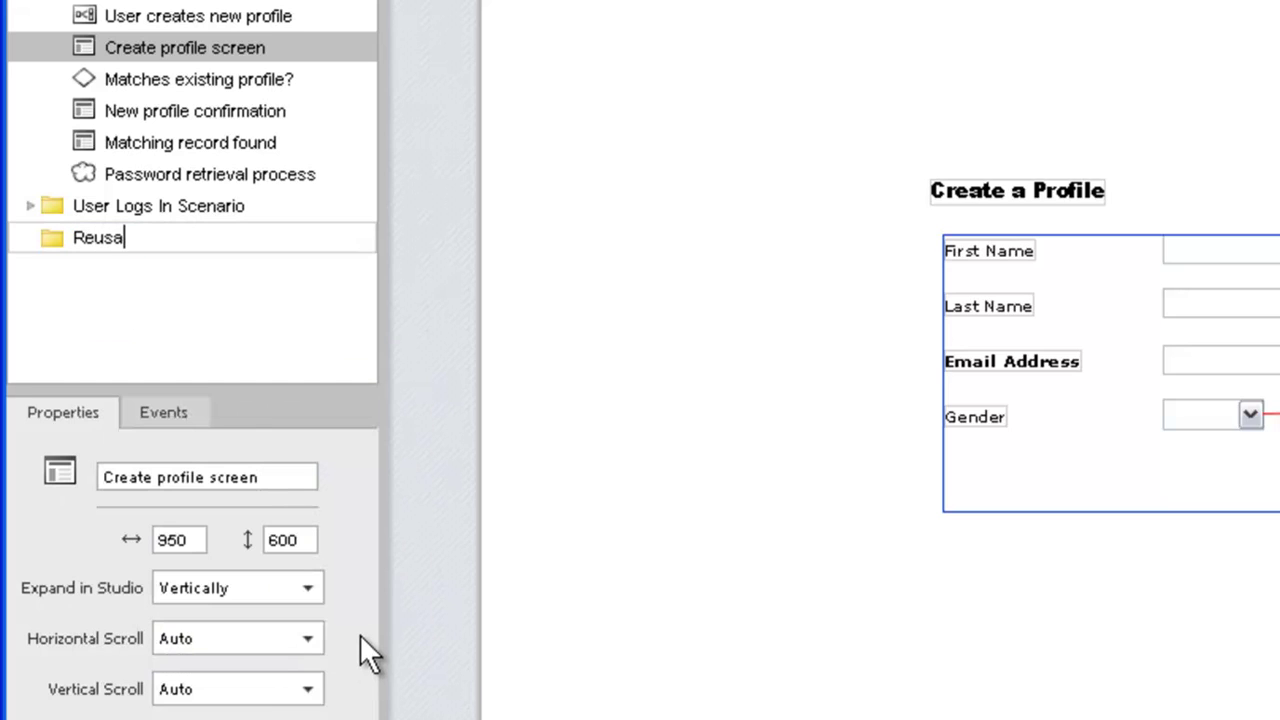
pyautogui.write('ble assets')
pyautogui.press('Return')
# Add a master named 'Standard Page header' inside the Reusable assets folder.
pyautogui.rightClick(190, 240)
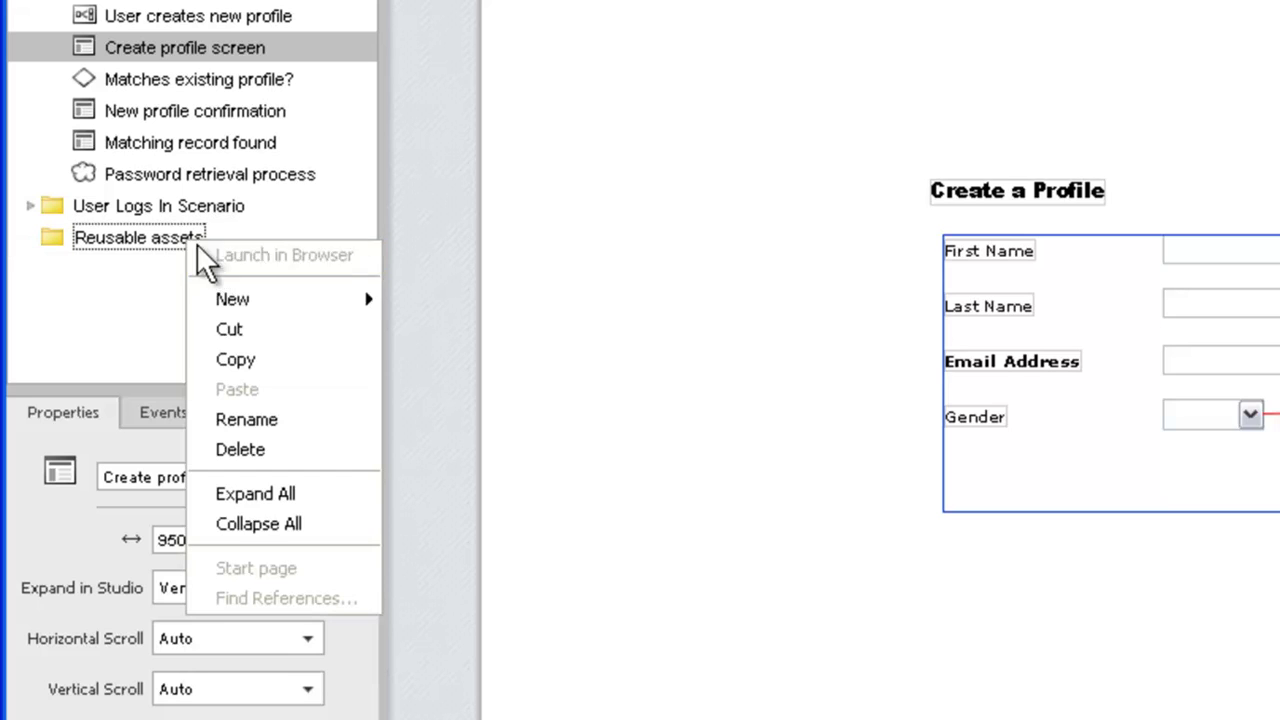
pyautogui.moveTo(300, 297)
pyautogui.click(437, 462)
pyautogui.write('Standard Page header')
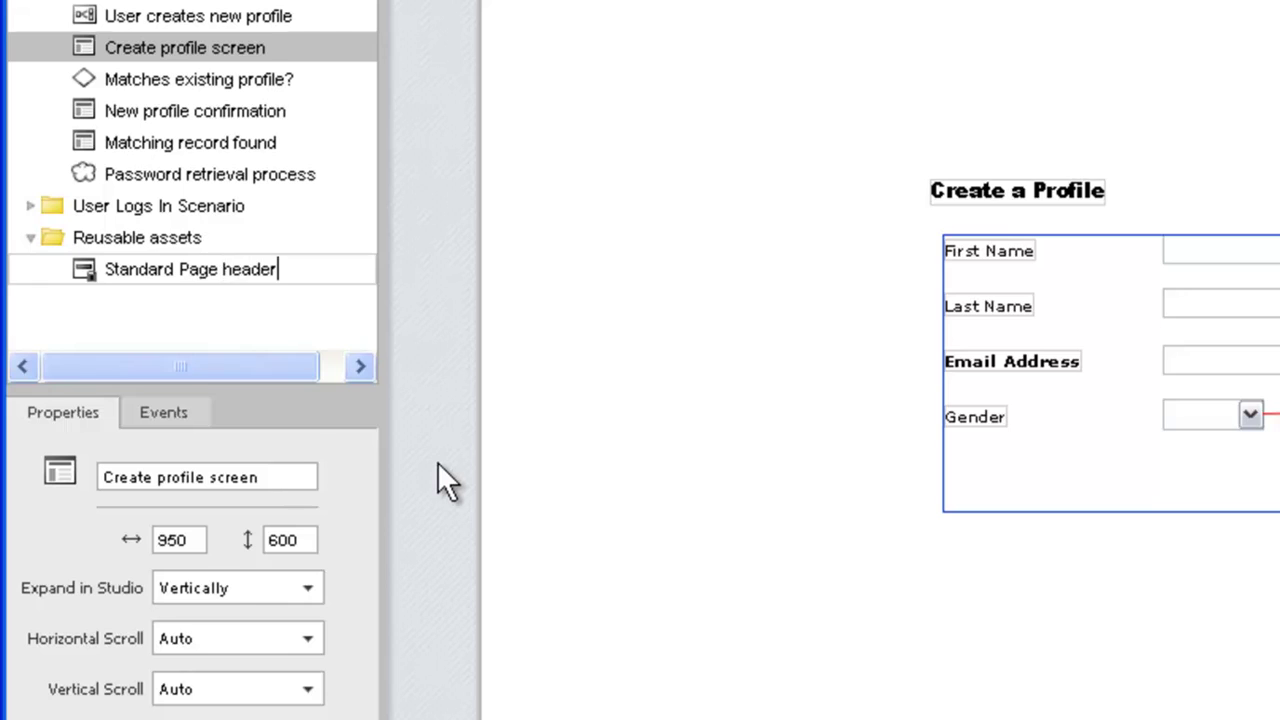
pyautogui.press('Return')
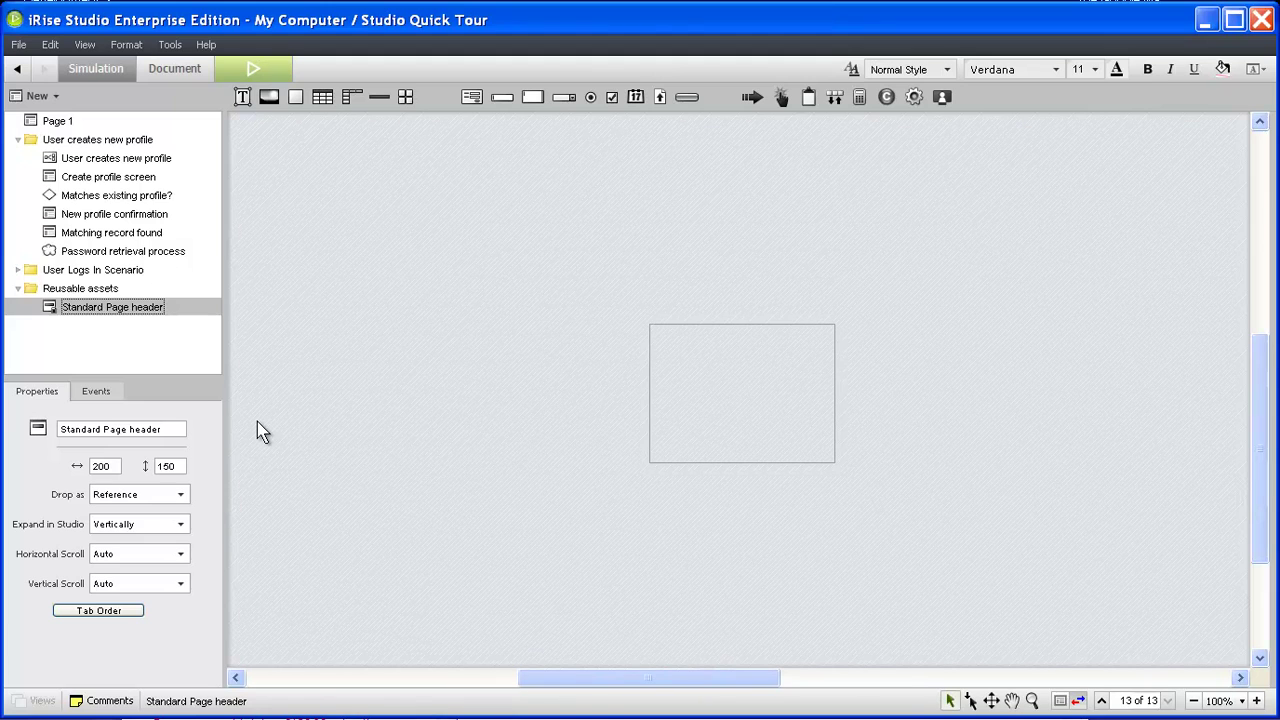
# Resize the header master to 900×71 and insert simSocialLogo.gif as its logo image.
pyautogui.moveTo(118, 466); pyautogui.dragTo(57, 460)
pyautogui.write('900')
pyautogui.press('Tab')
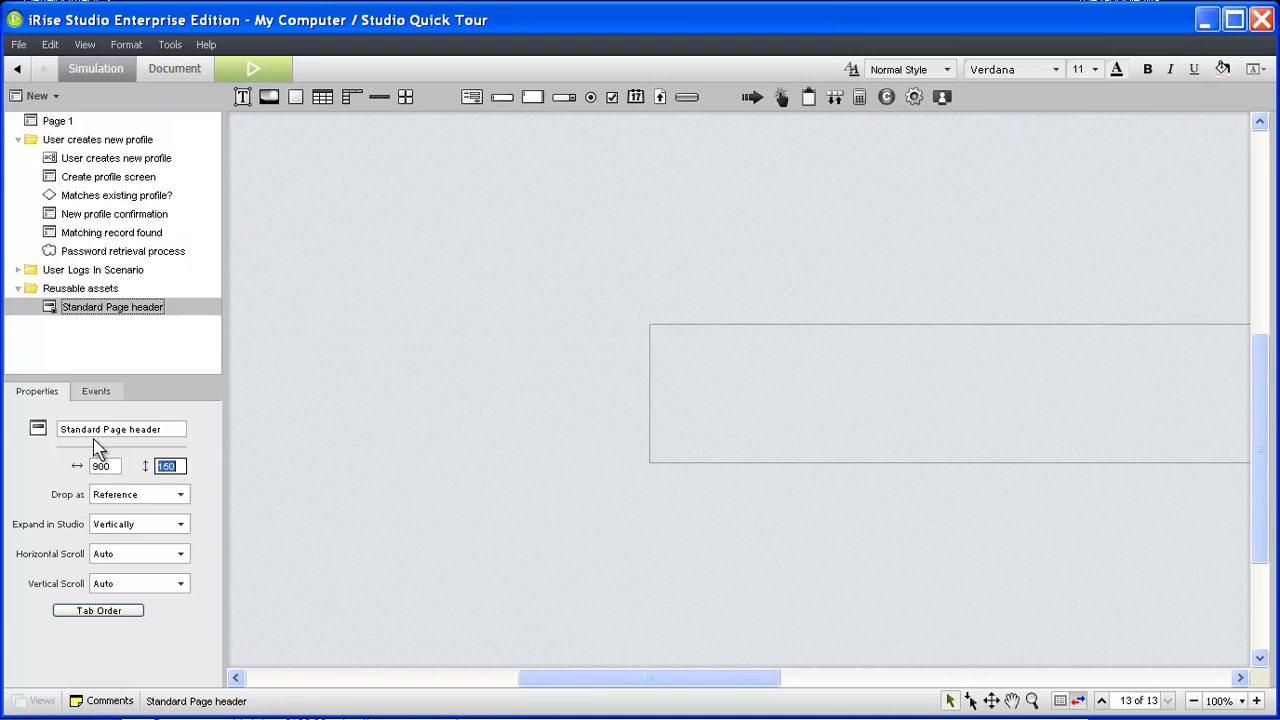
pyautogui.write('71')
pyautogui.press('Tab')
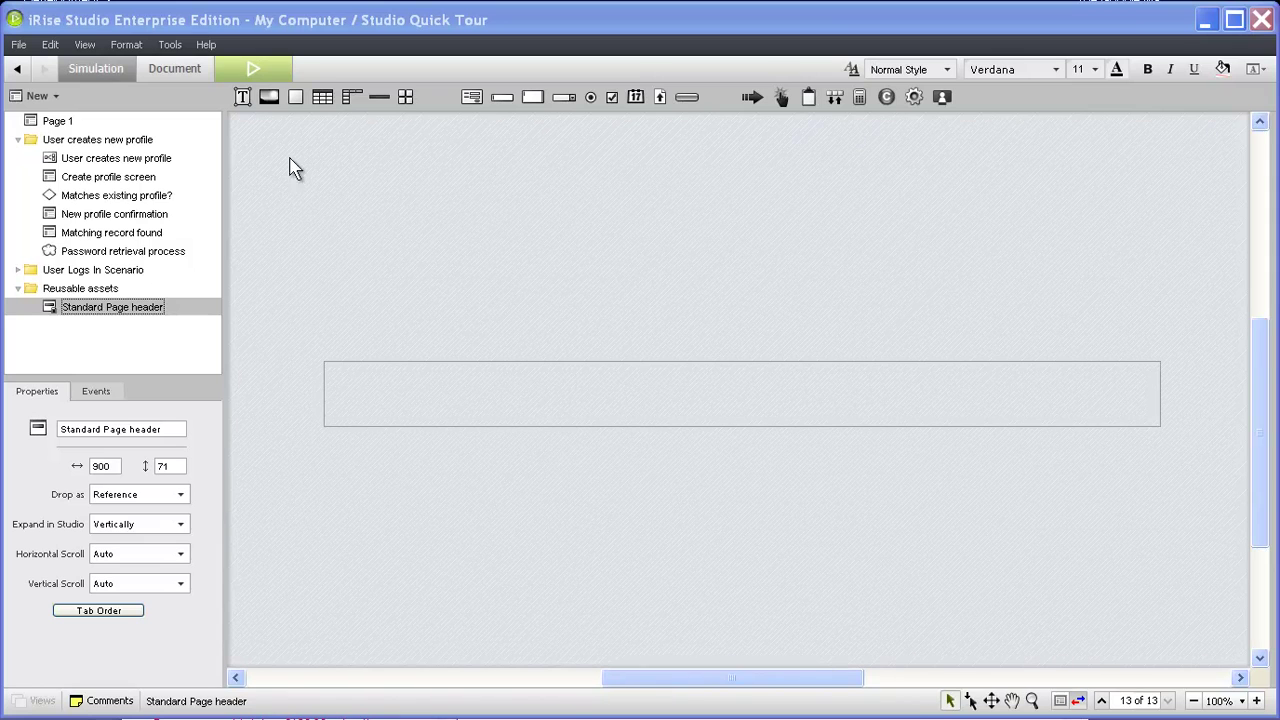
pyautogui.moveTo(269, 98); pyautogui.dragTo(337, 380)
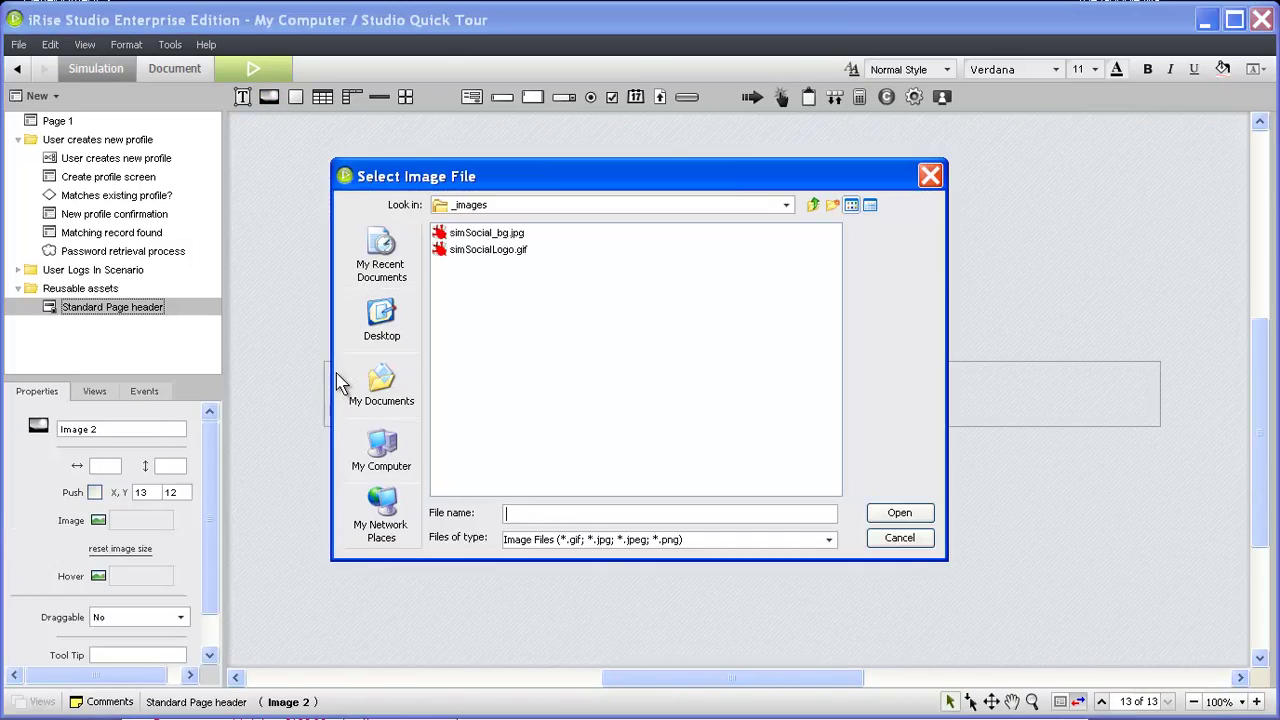
pyautogui.doubleClick(497, 253)
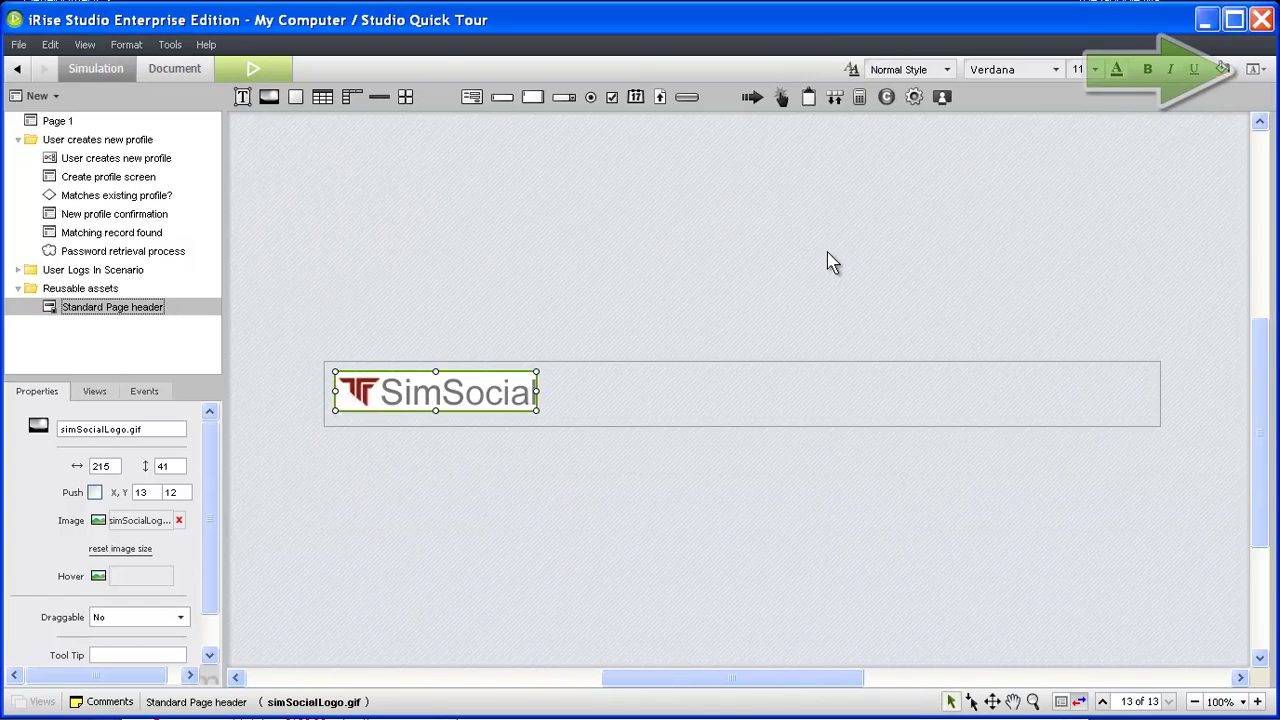
# Set simSocial_bg.jpg as the header master's background image in the Formatting dialog.
pyautogui.click(883, 400)
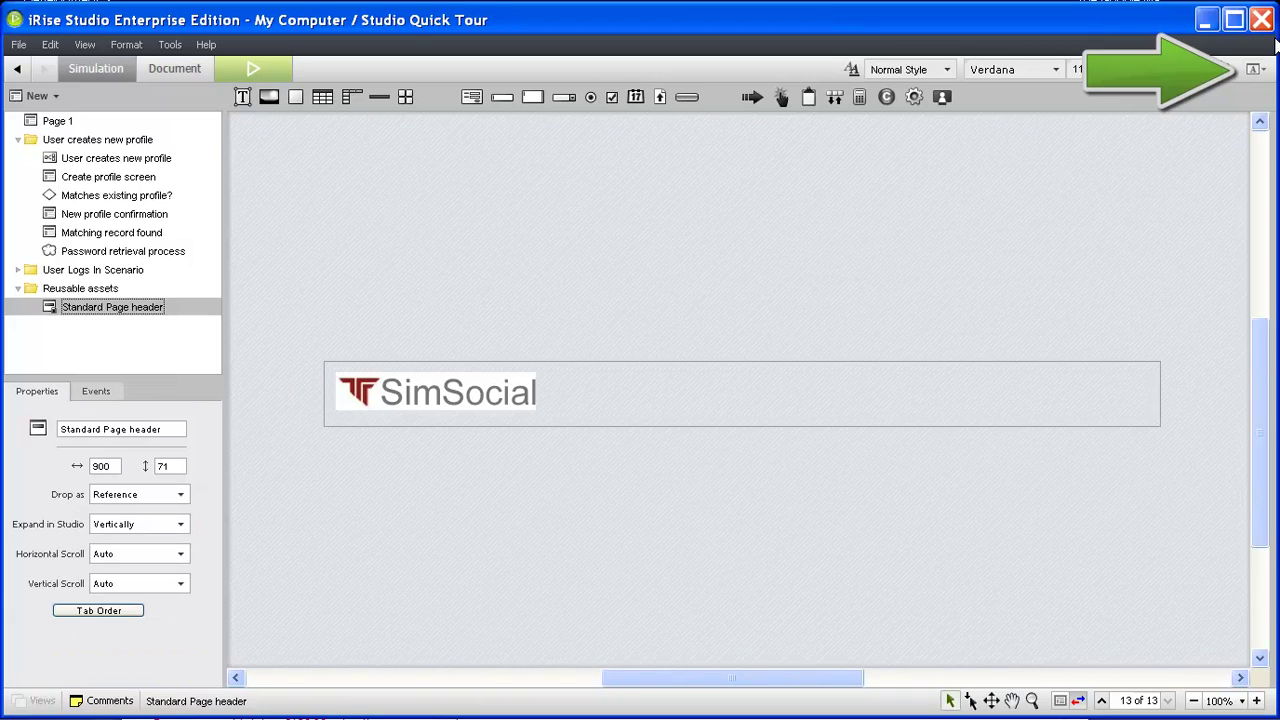
pyautogui.click(1256, 76)
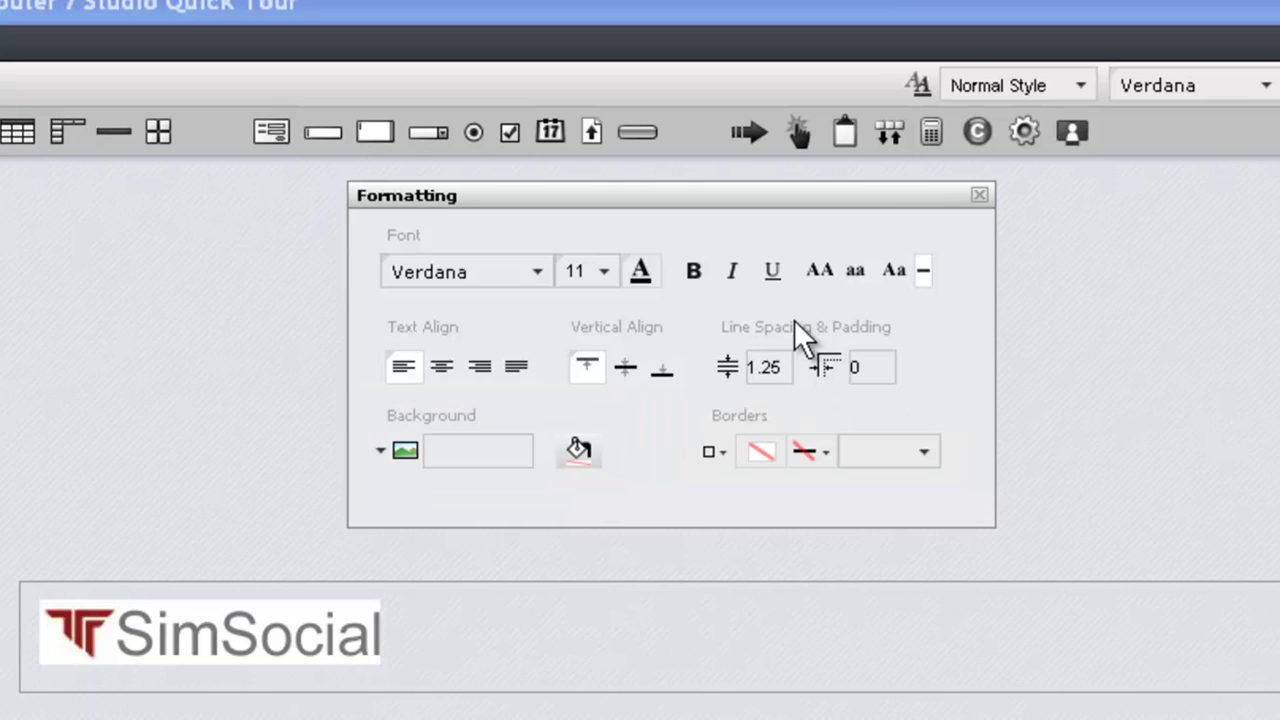
pyautogui.click(403, 449)
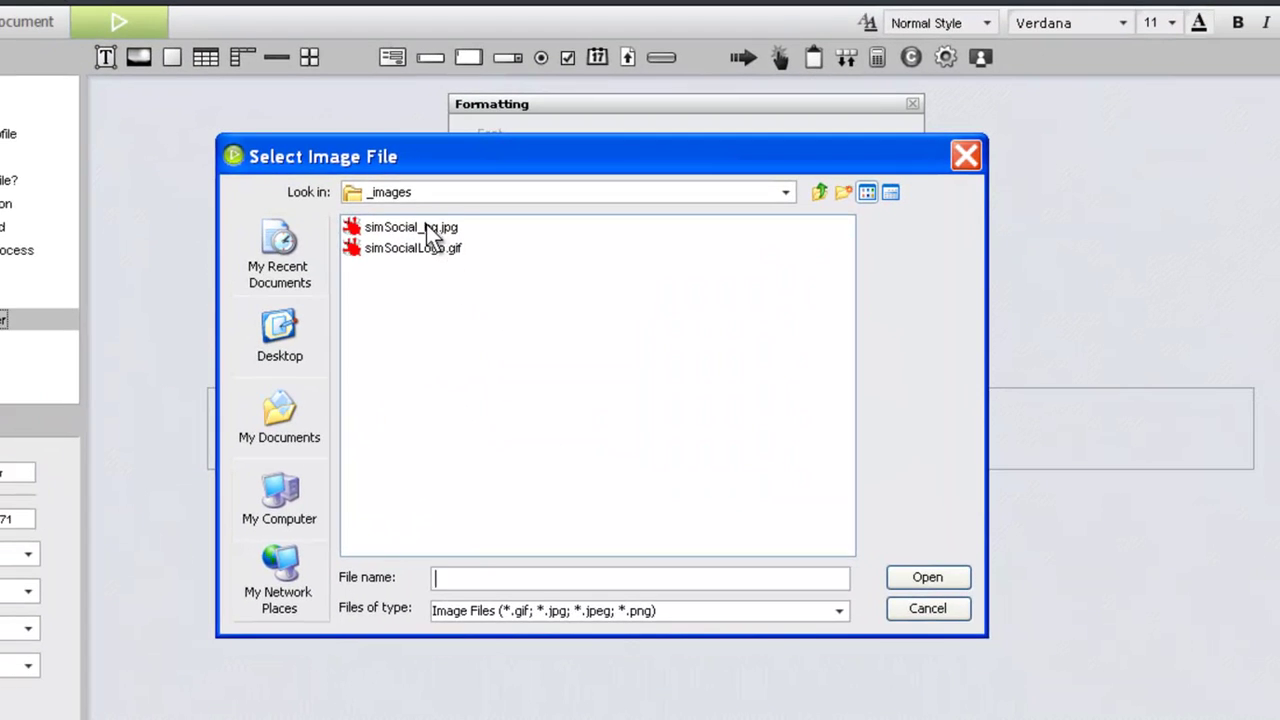
pyautogui.click(319, 369)
pyautogui.doubleClick(430, 233)
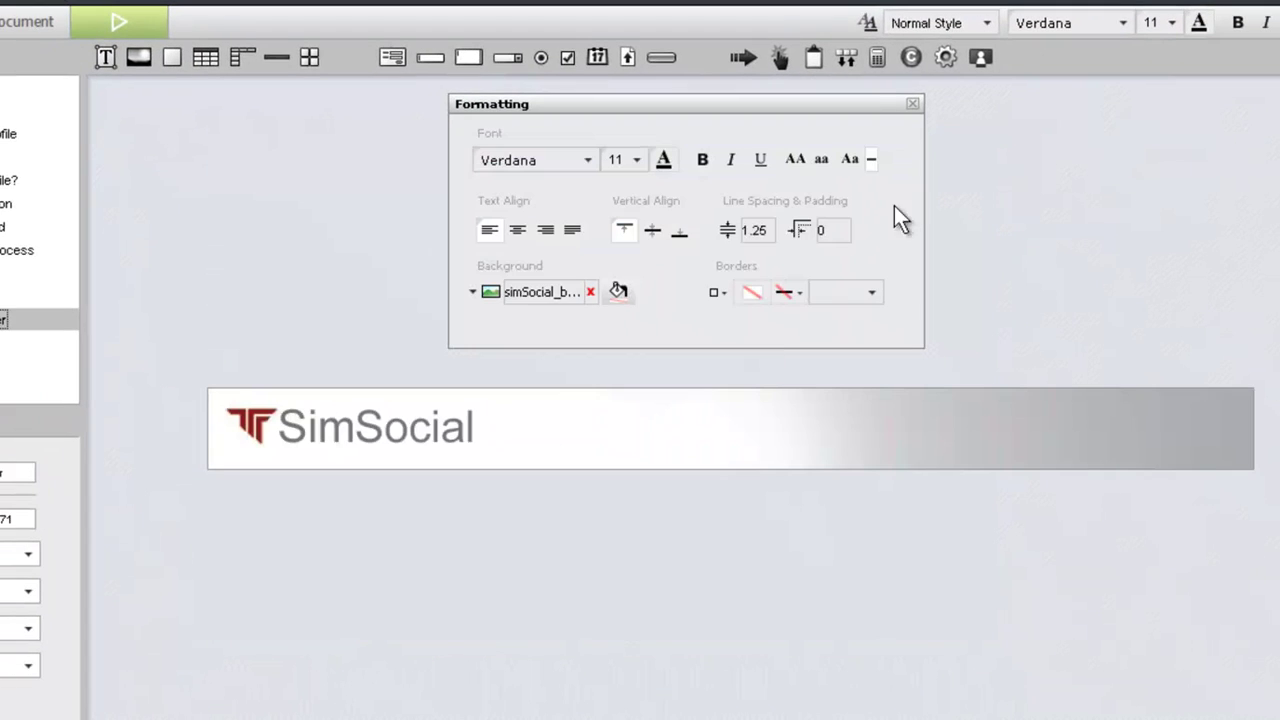
pyautogui.click(912, 104)
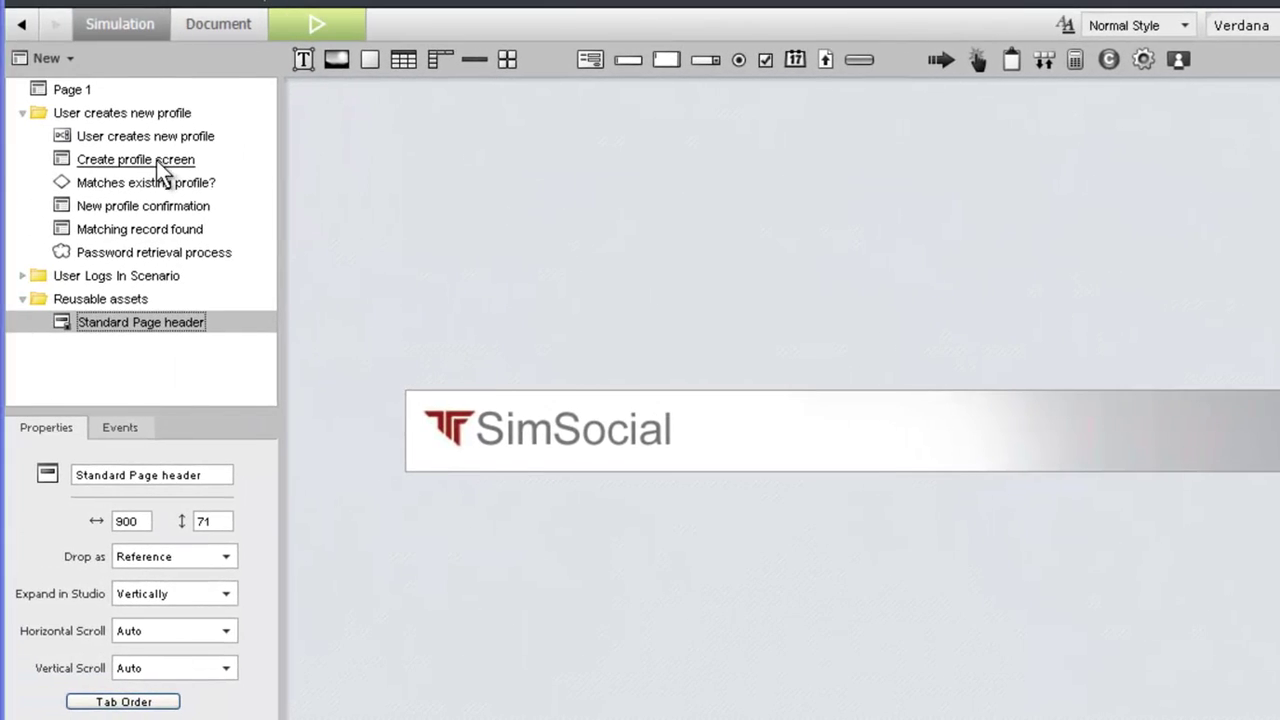
# Place the Standard Page header atop Create profile screen, then paste a copy onto New profile confirmation.
pyautogui.click(160, 165)
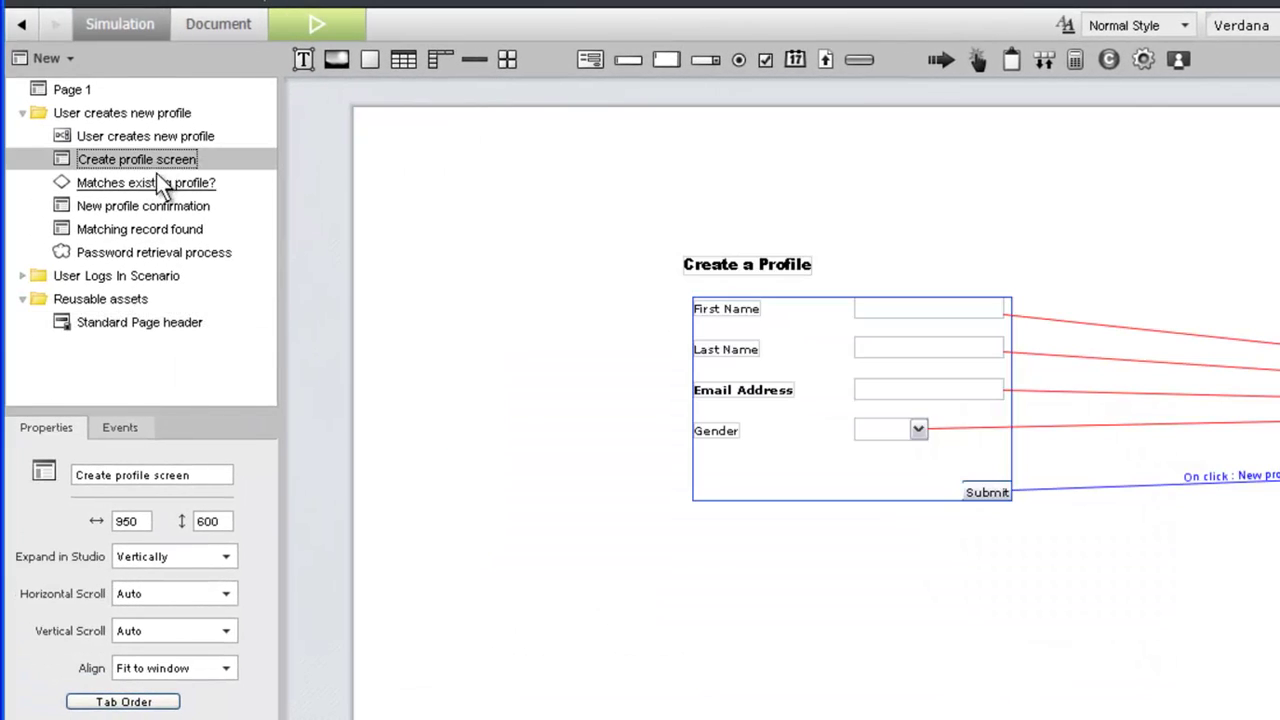
pyautogui.moveTo(114, 318); pyautogui.dragTo(363, 121)
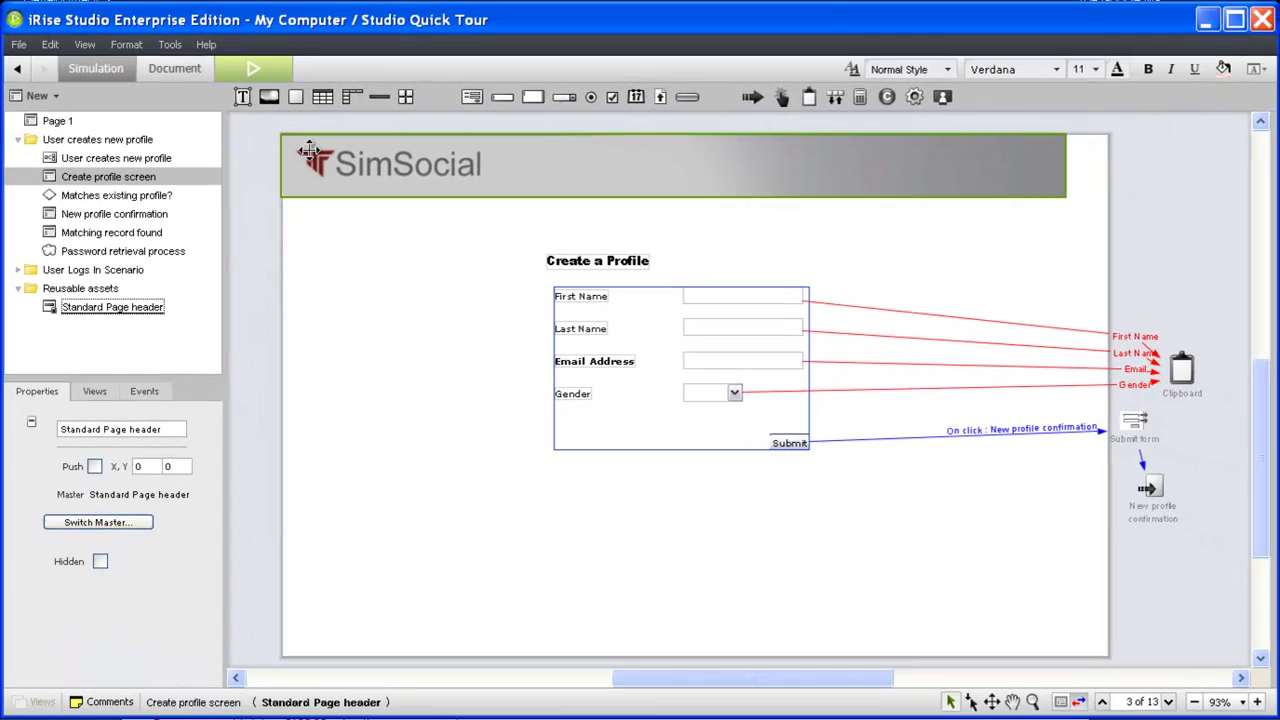
pyautogui.hotkey('ctrl', 'c')
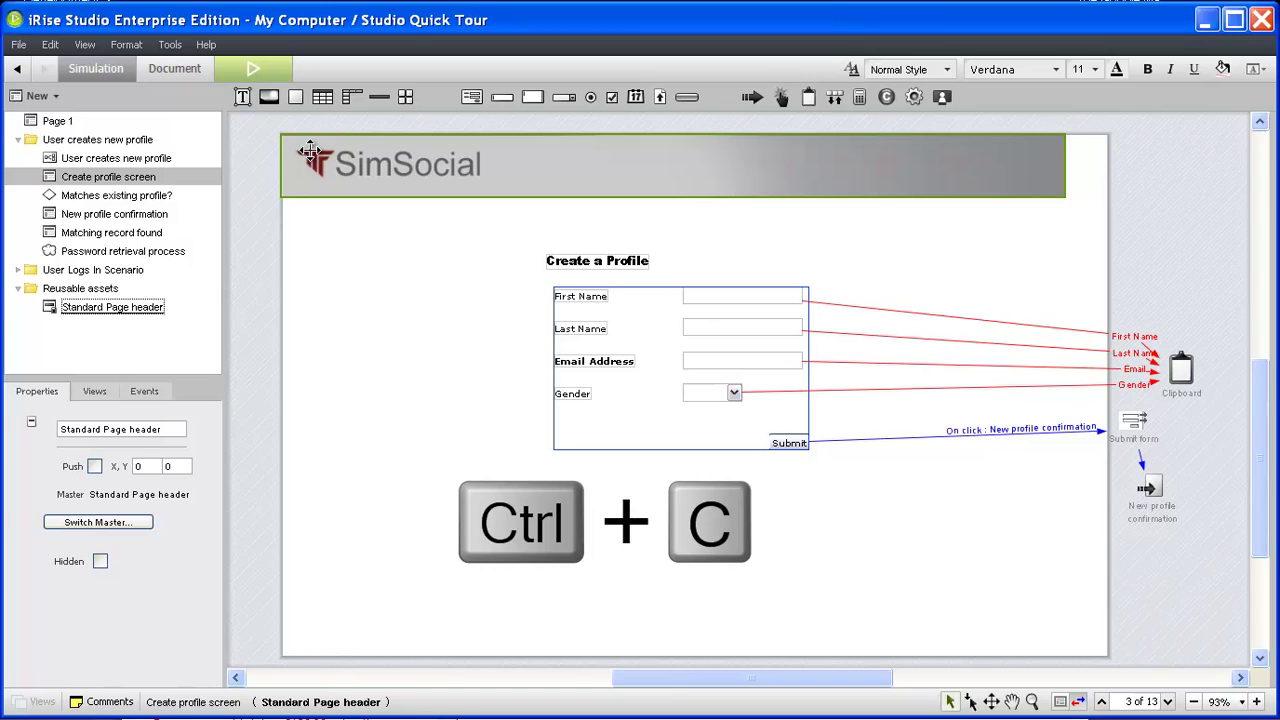
pyautogui.click(136, 214)
pyautogui.hotkey('ctrl', 'v')
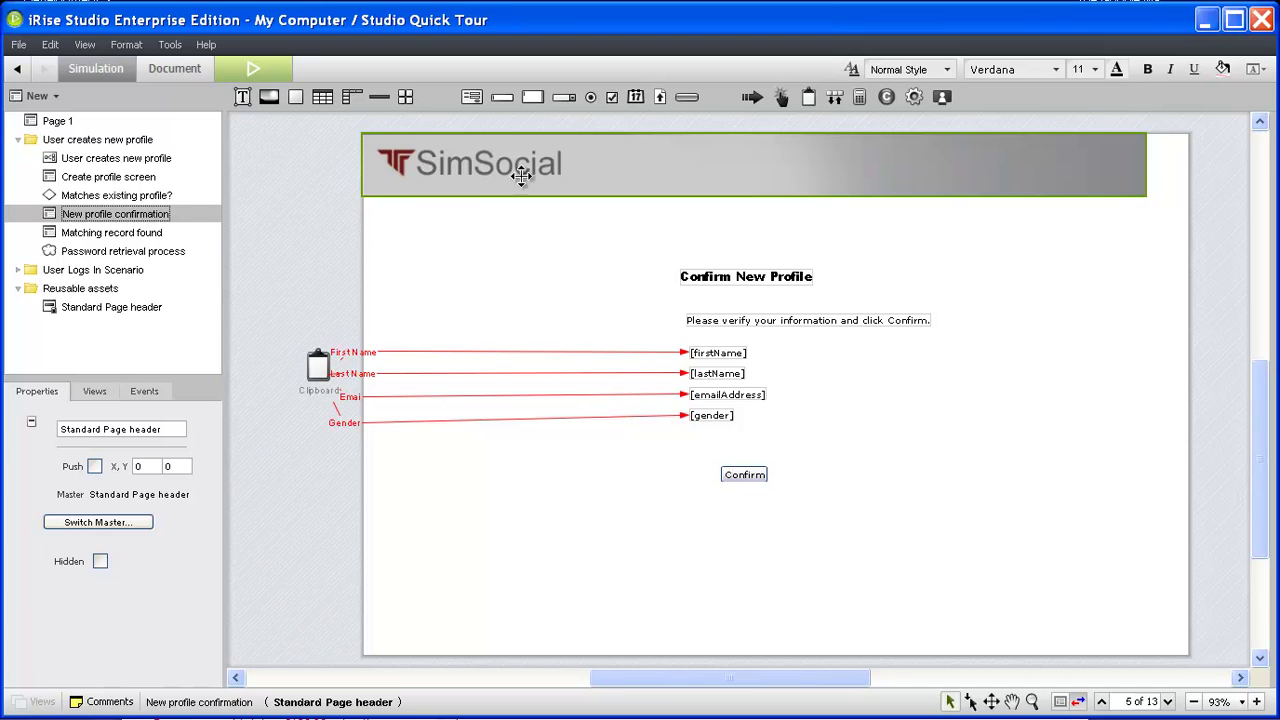
# Widen the Standard Page header master to 950 and review it on both profile pages.
pyautogui.doubleClick(576, 158)
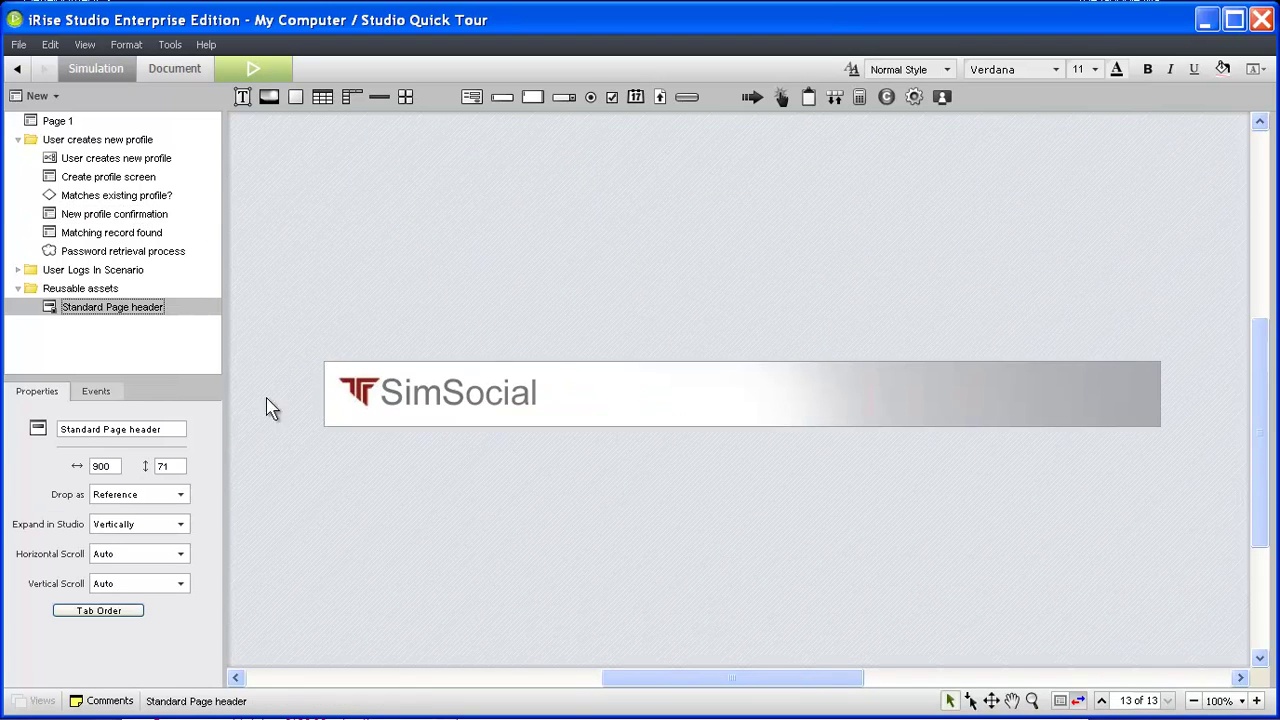
pyautogui.doubleClick(103, 465)
pyautogui.write('950')
pyautogui.press('Return')
pyautogui.press('Tab')
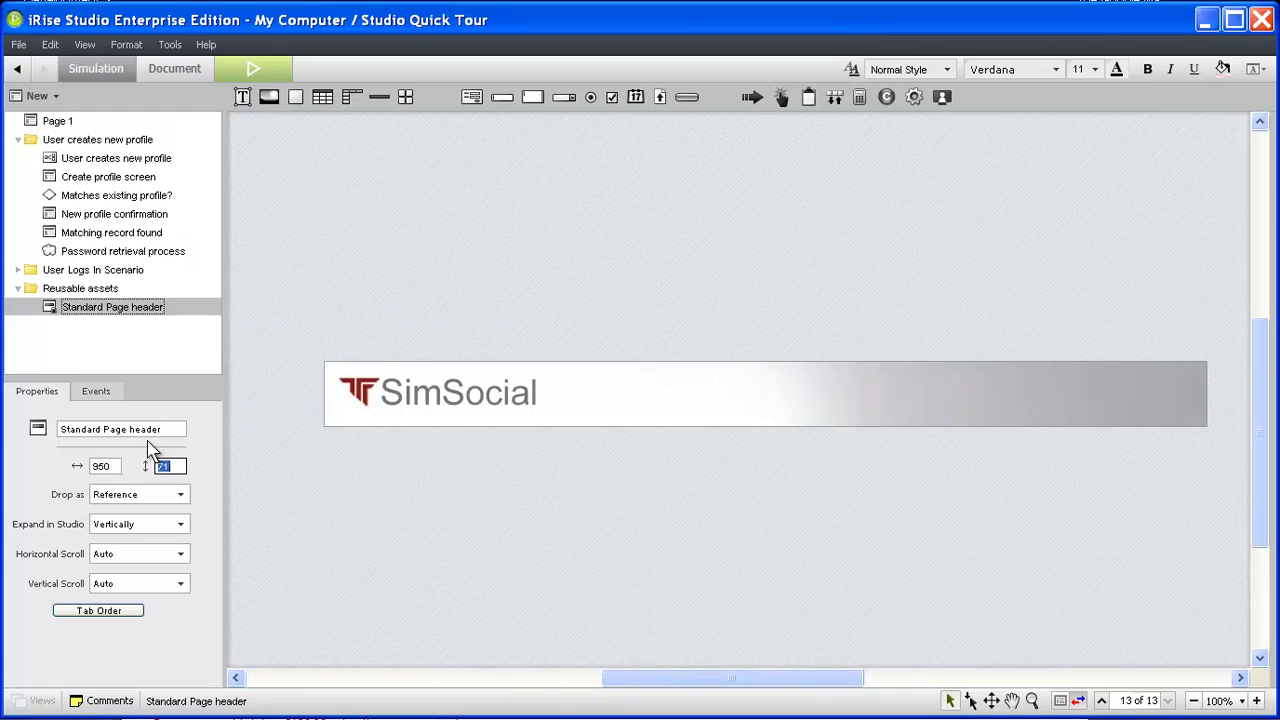
pyautogui.click(118, 213)
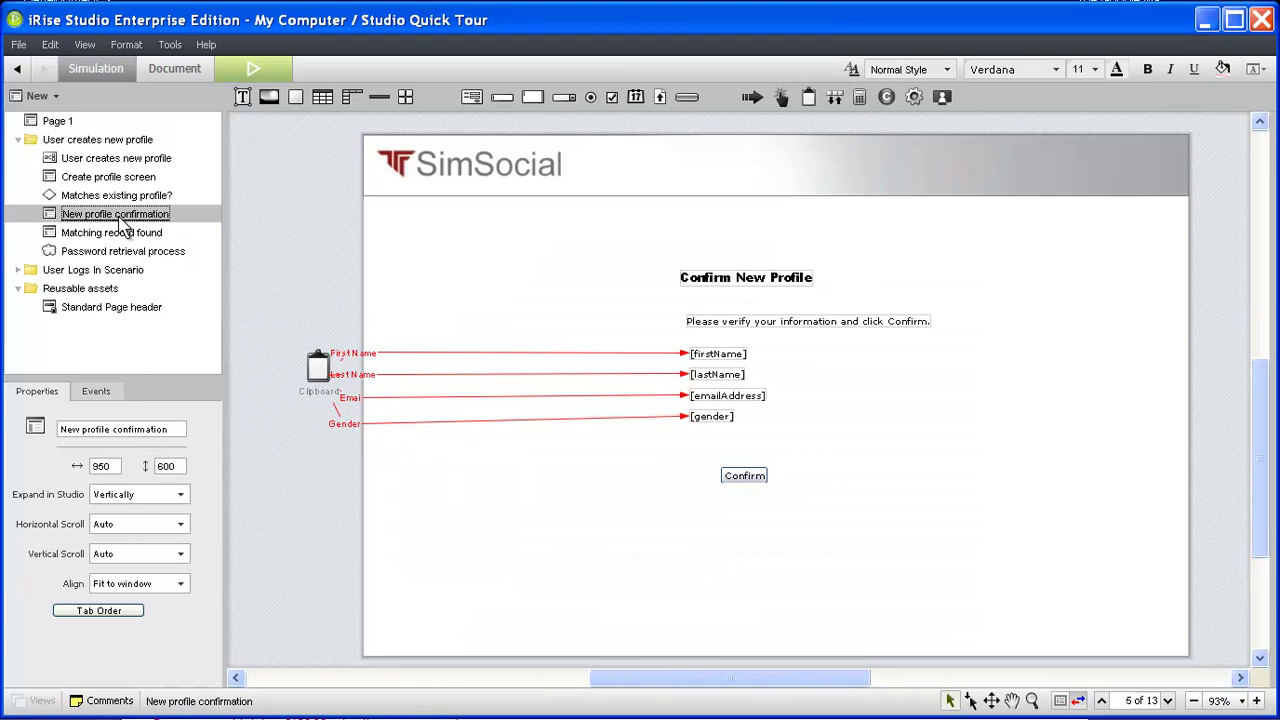
pyautogui.click(118, 178)
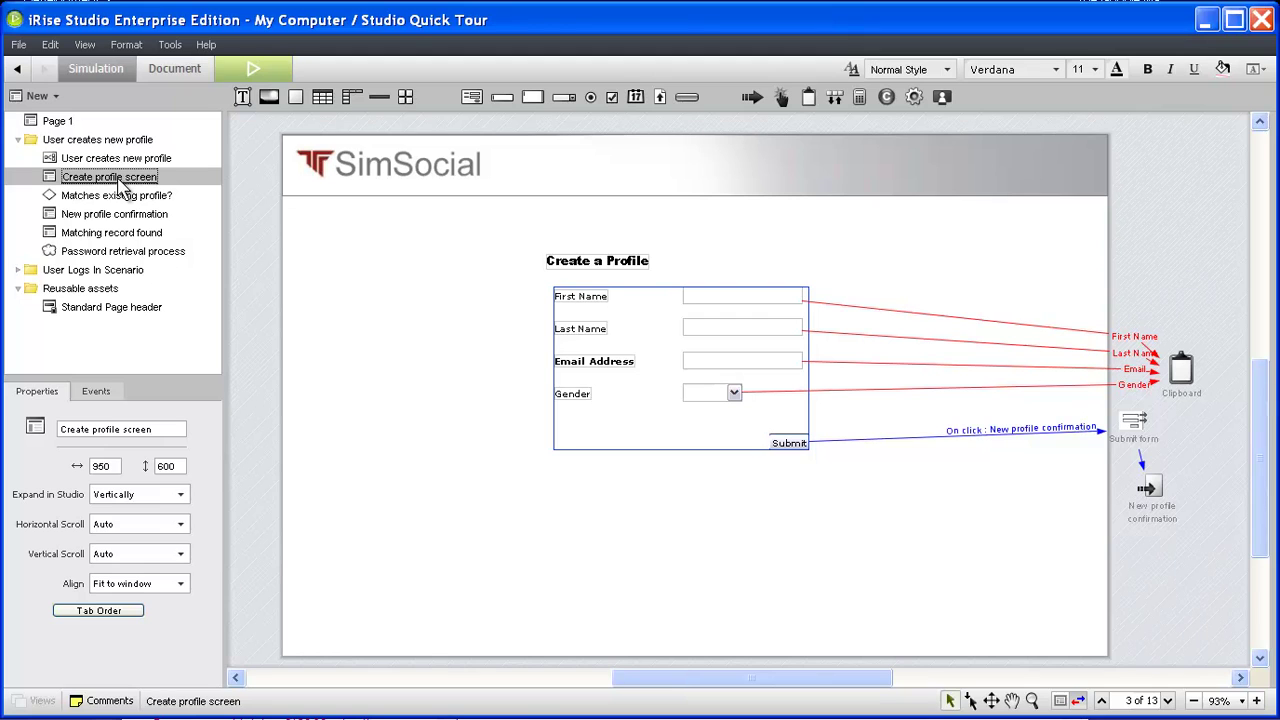
# Add another master named 'Sidebar master' in Reusable assets.
pyautogui.rightClick(100, 288)
pyautogui.moveTo(117, 323)
pyautogui.click(248, 424)
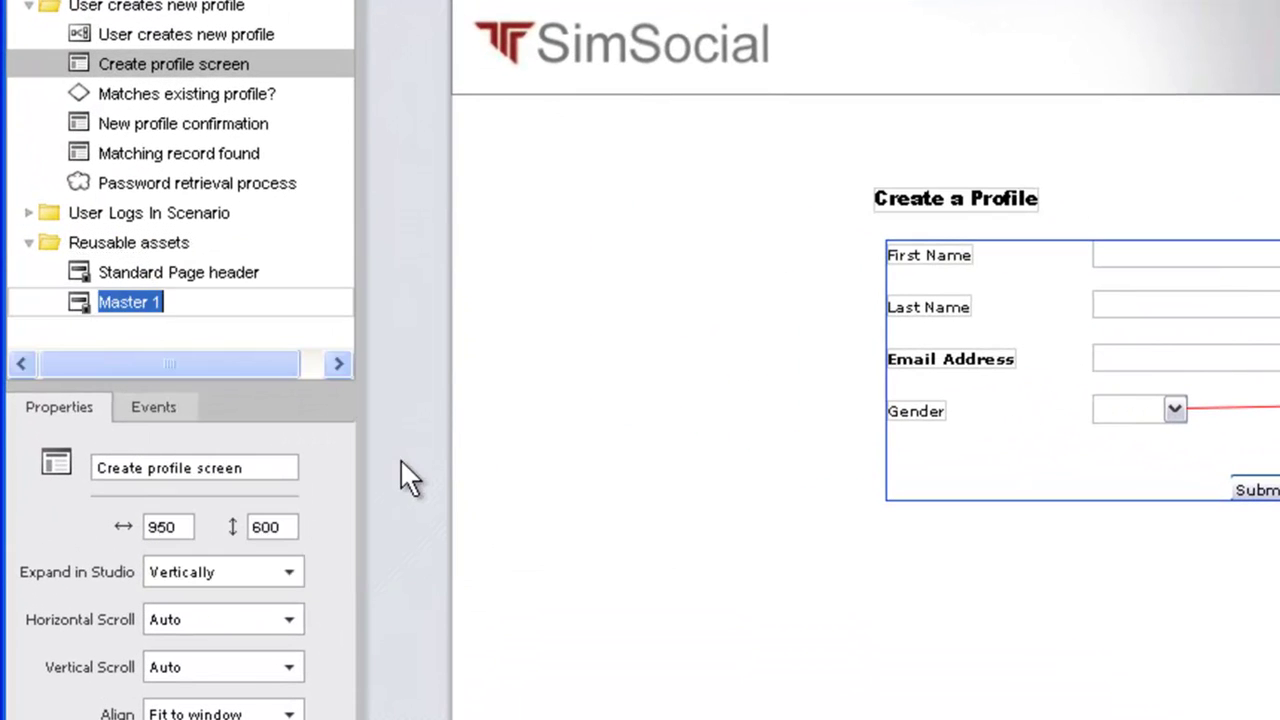
pyautogui.write('Sidebar master')
pyautogui.press('Return')
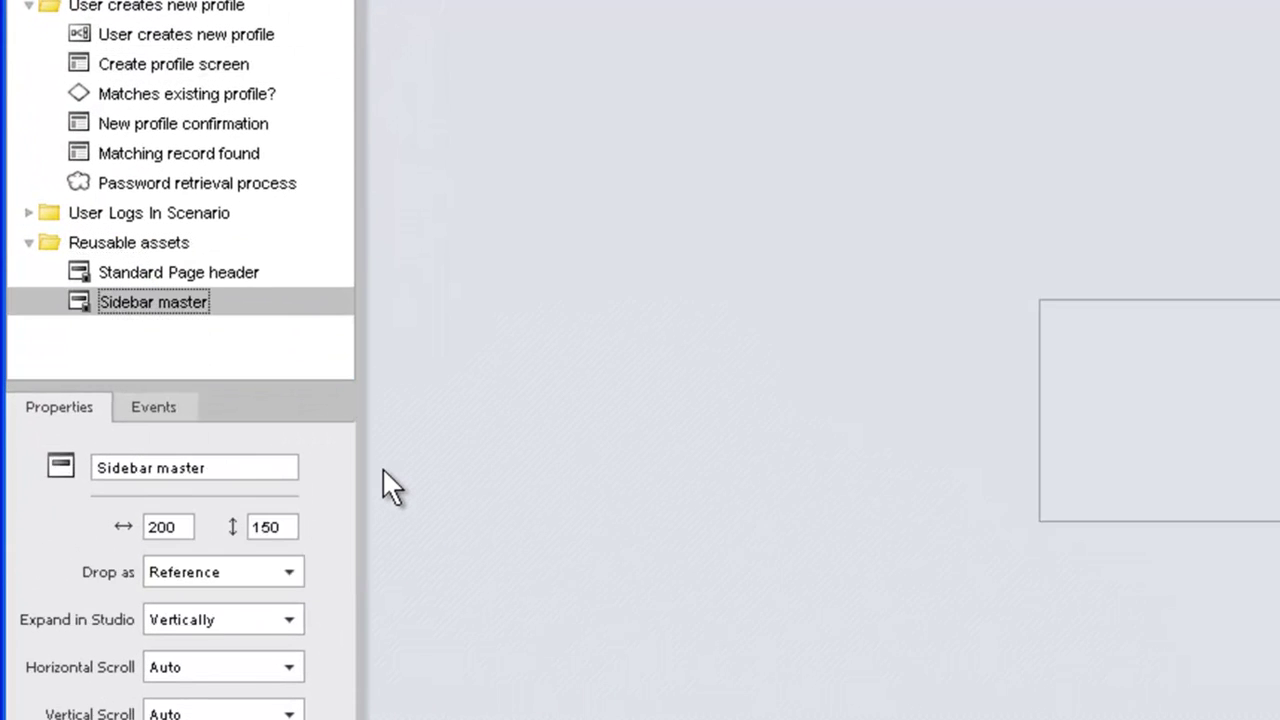
# Size the Sidebar master to 120 wide by 300 tall.
pyautogui.moveTo(183, 529); pyautogui.dragTo(120, 529)
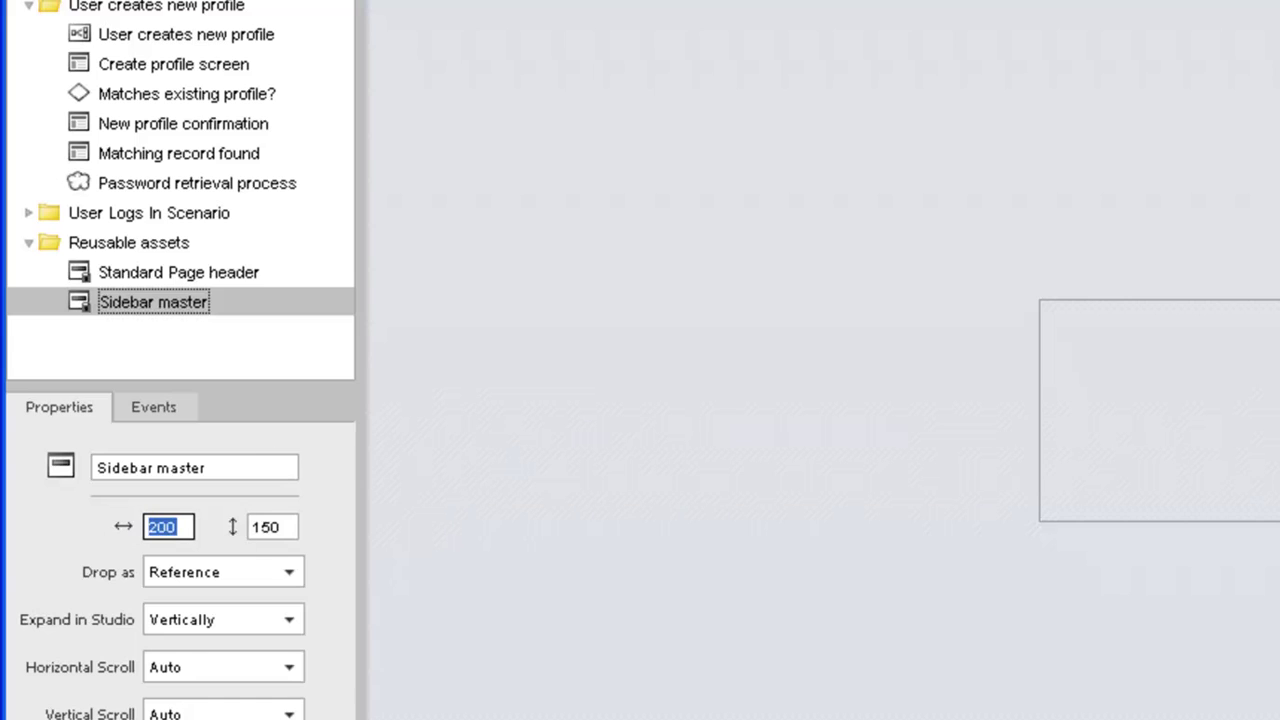
pyautogui.write('120')
pyautogui.press('Tab')
pyautogui.write('3')
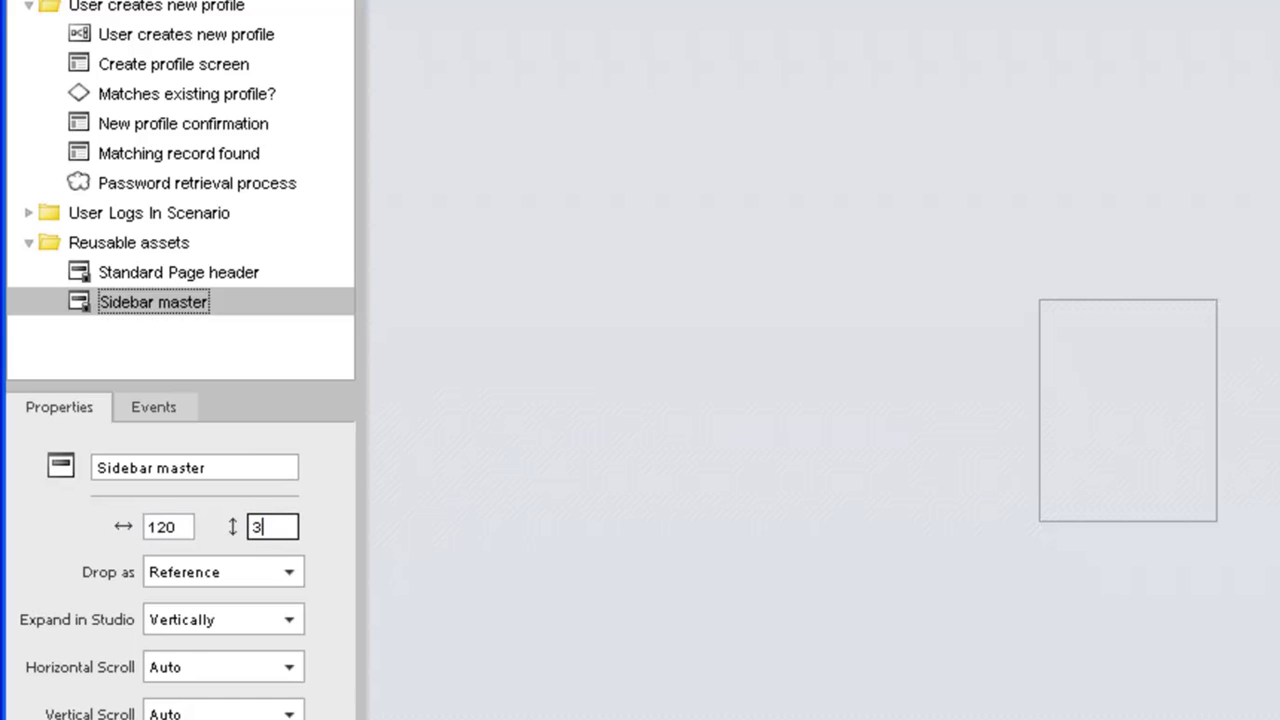
pyautogui.write('00')
pyautogui.press('Return')
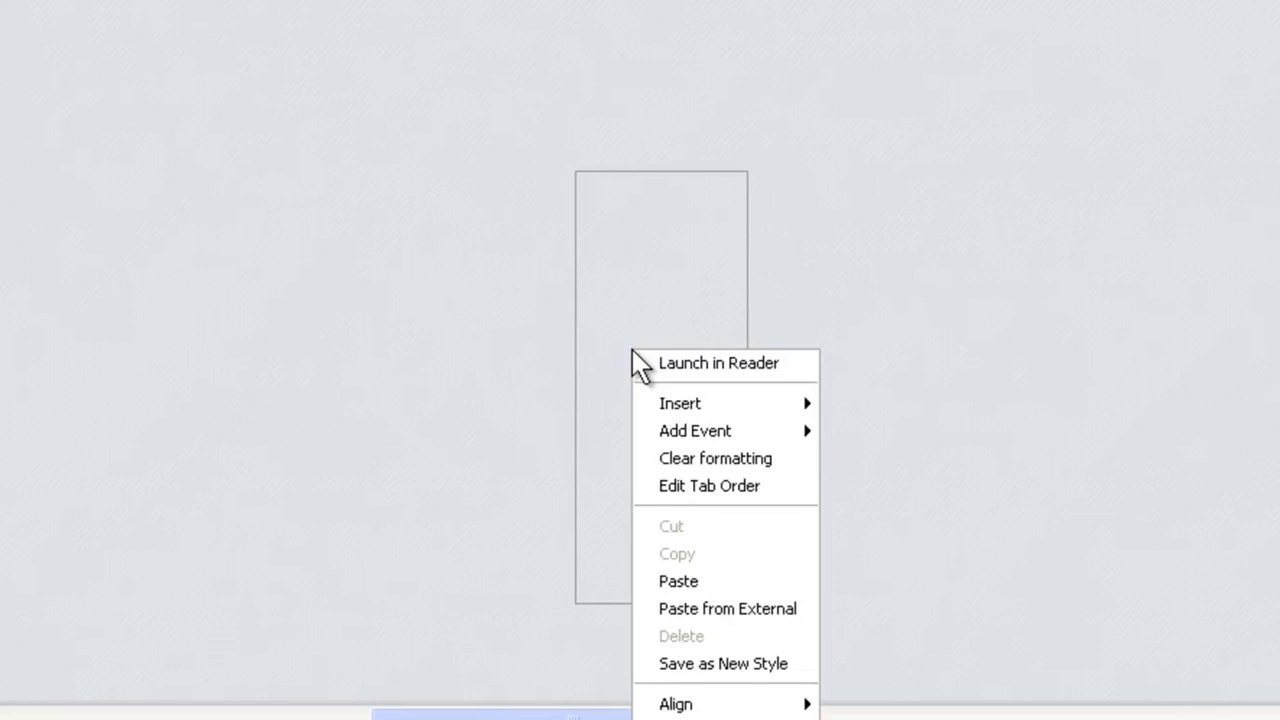
# Save the sidebar's formatting as a new style named 'Sidebar Style'.
pyautogui.click(686, 663)
pyautogui.write('Sid')
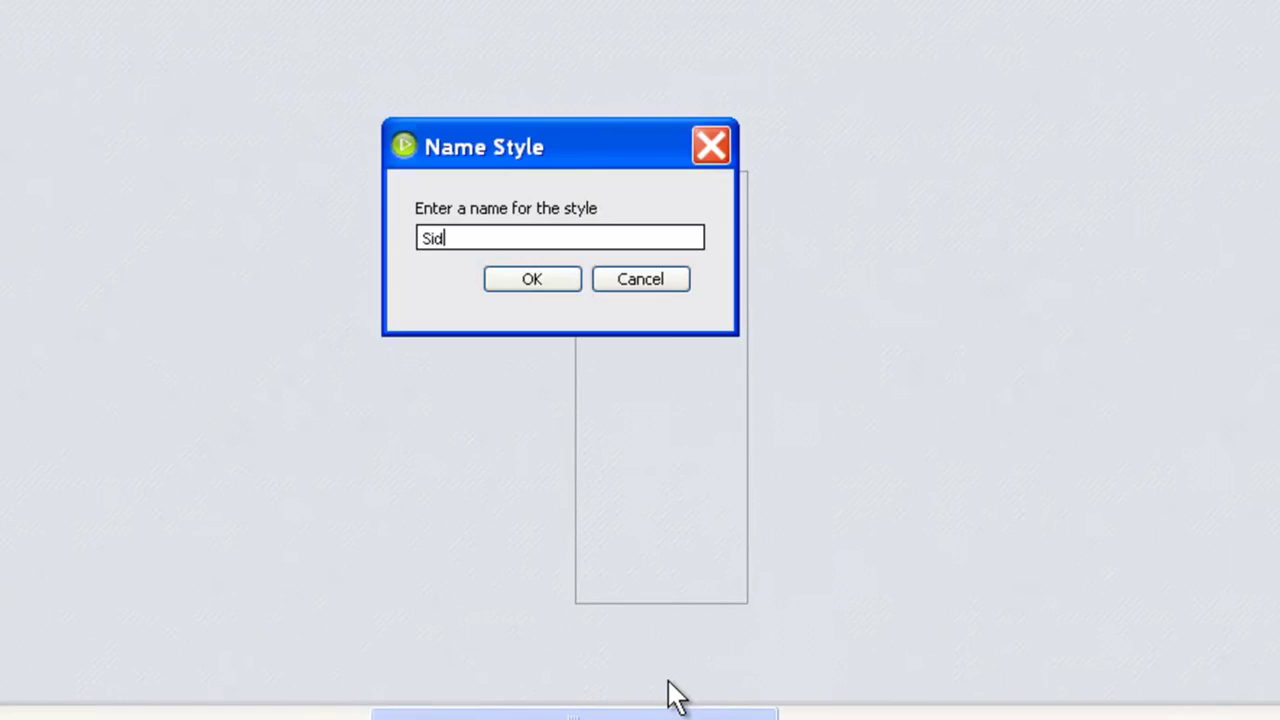
pyautogui.write('ebar Style')
pyautogui.press('Return')
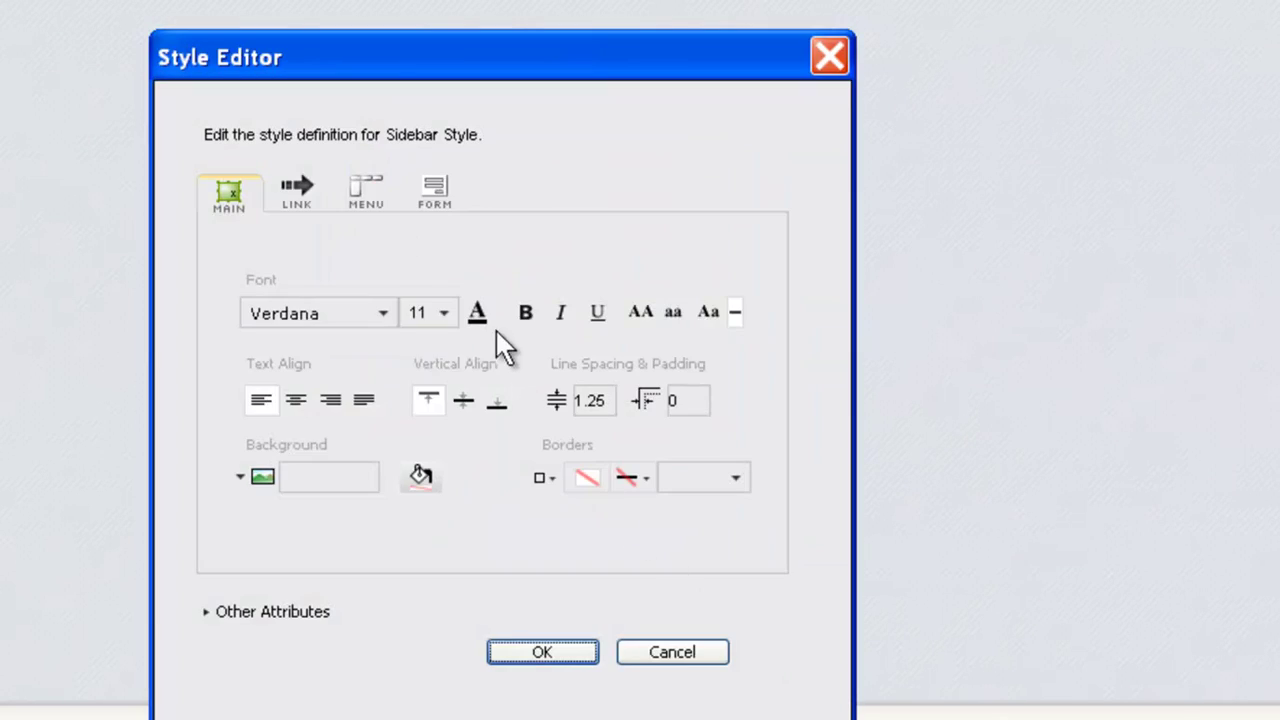
# Give Sidebar Style a red background with bold white text and apply it.
pyautogui.click(422, 472)
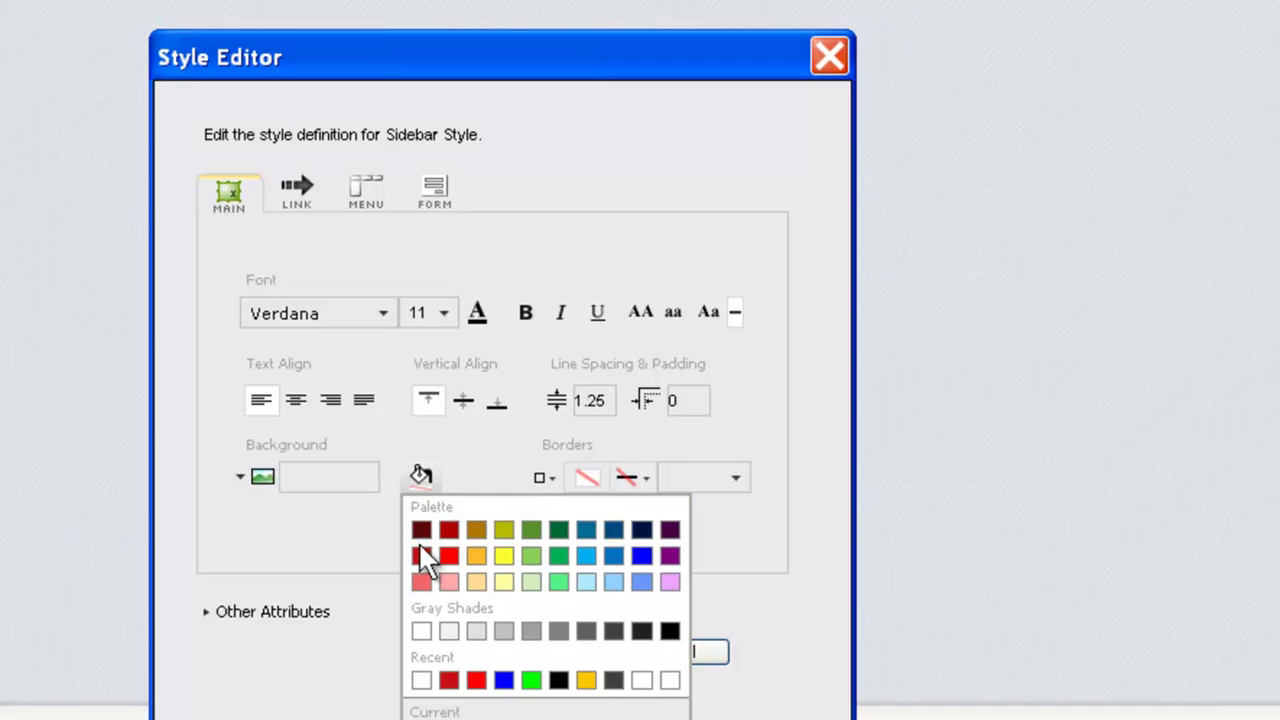
pyautogui.click(418, 545)
pyautogui.click(477, 318)
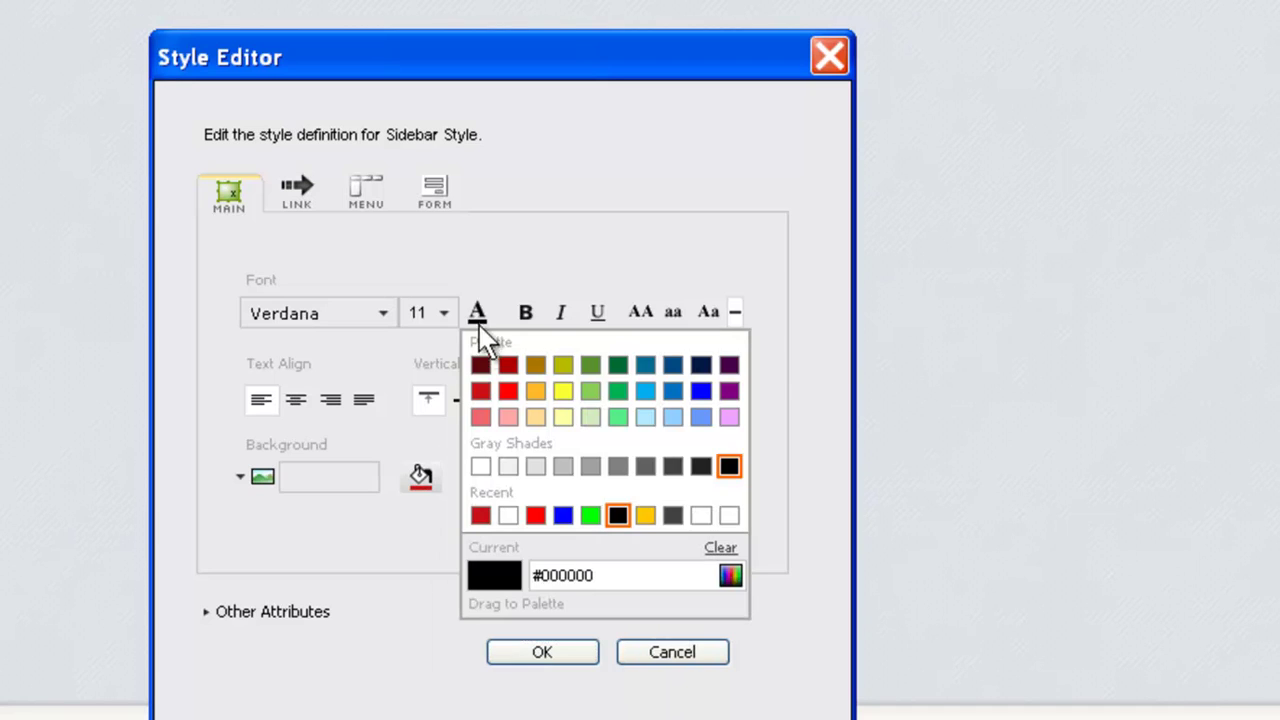
pyautogui.click(474, 463)
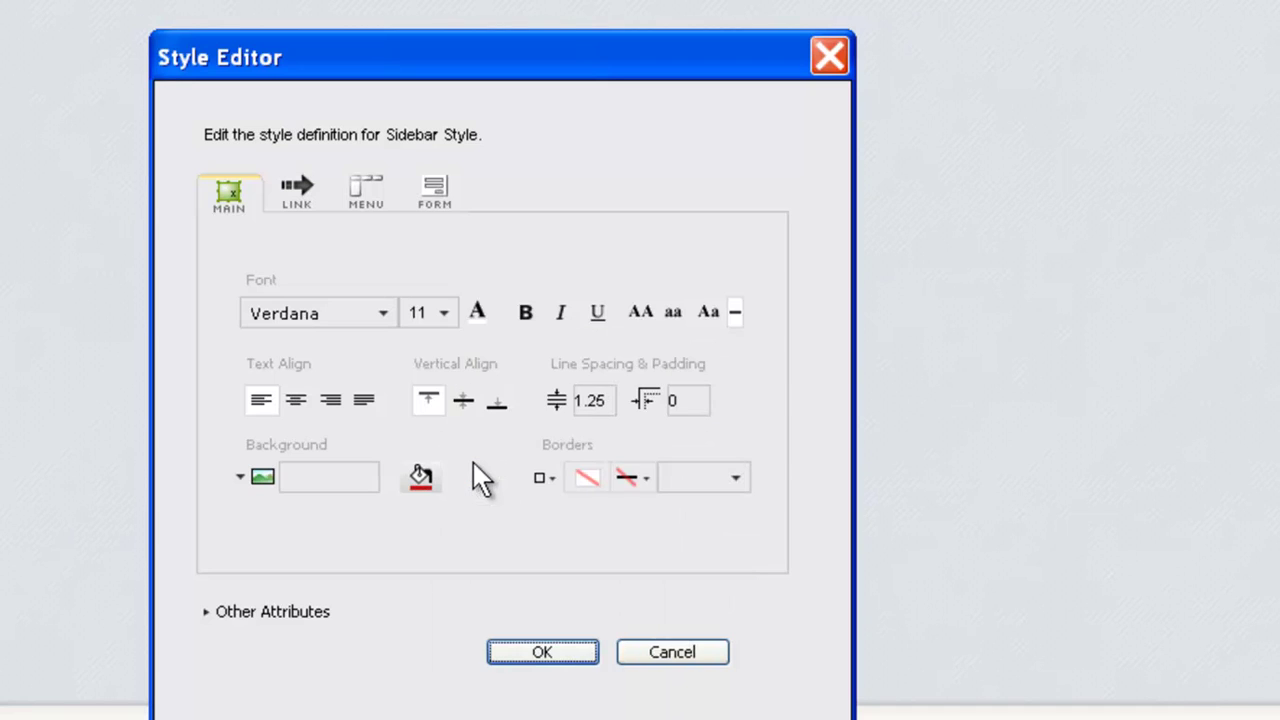
pyautogui.click(526, 323)
pyautogui.click(528, 658)
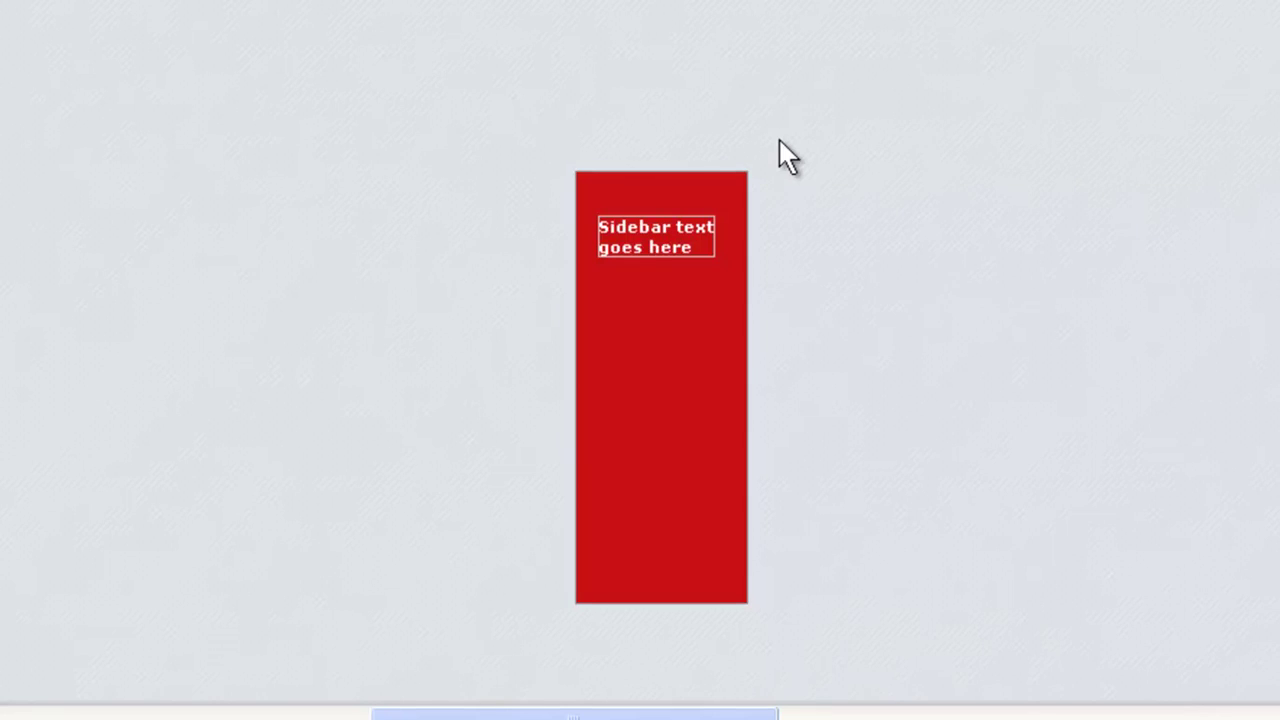
# Place the Sidebar master at the left of Create profile screen, below the header.
pyautogui.click(160, 118)
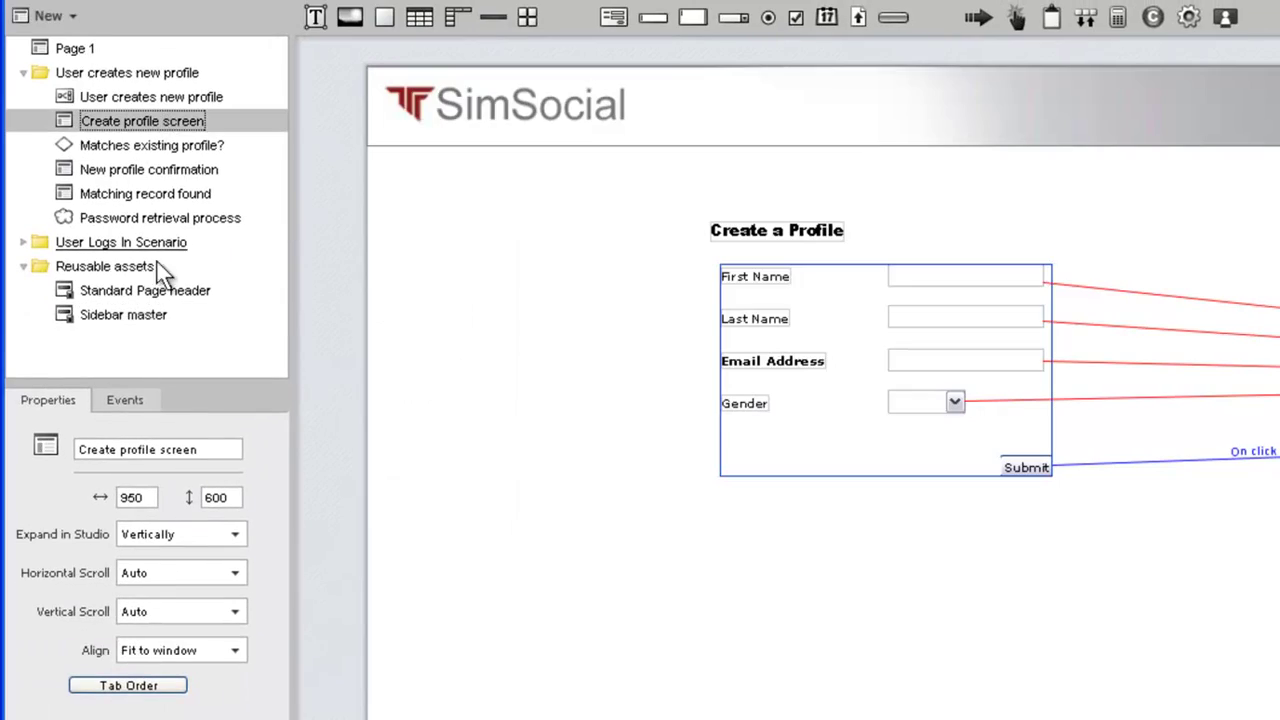
pyautogui.moveTo(383, 170); pyautogui.dragTo(389, 163)
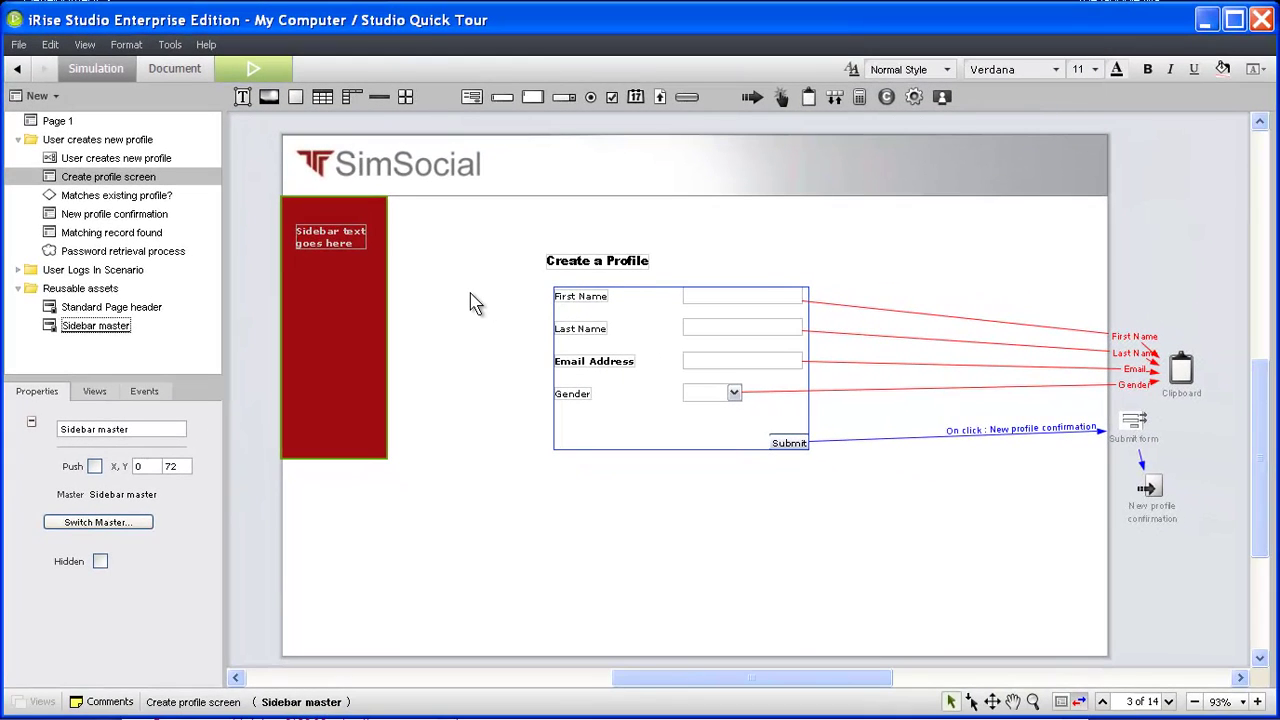
pyautogui.click(475, 304)
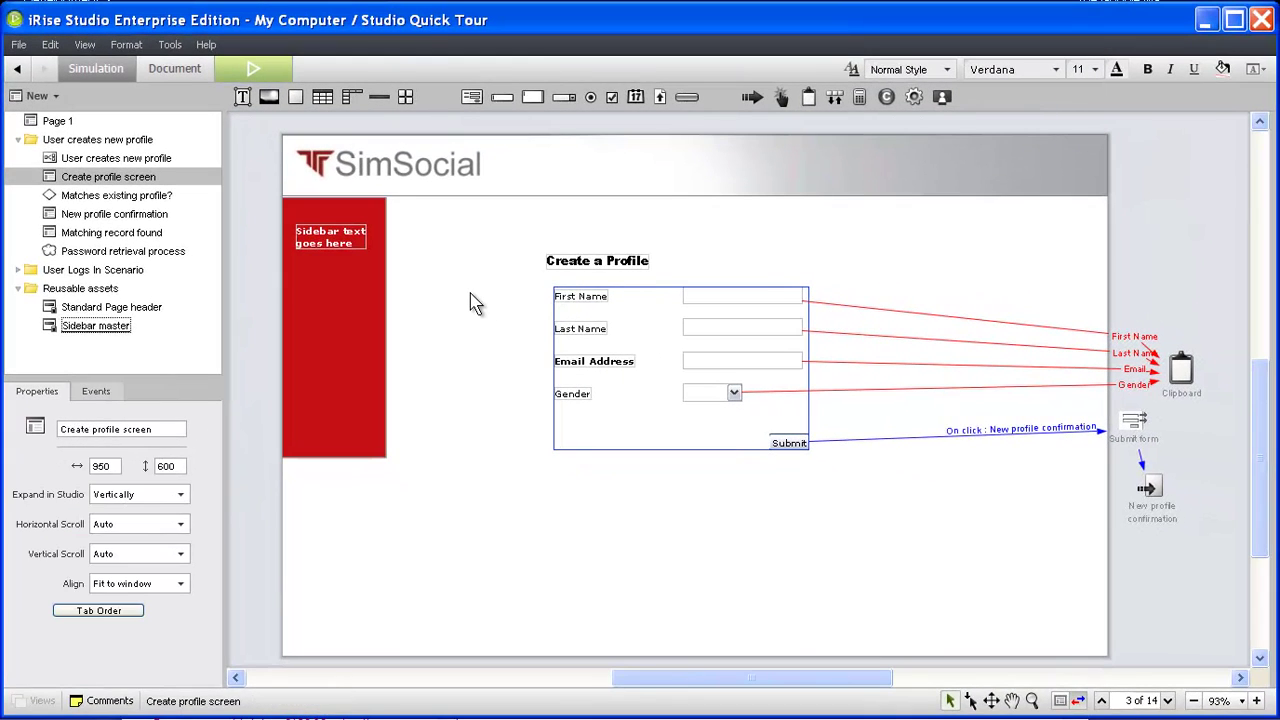
# Copy the SimSocial header, red sidebar and Create a Profile title together.
pyautogui.click(578, 166)
pyautogui.keyDown('shift'); pyautogui.click(335, 280); pyautogui.keyUp('shift')
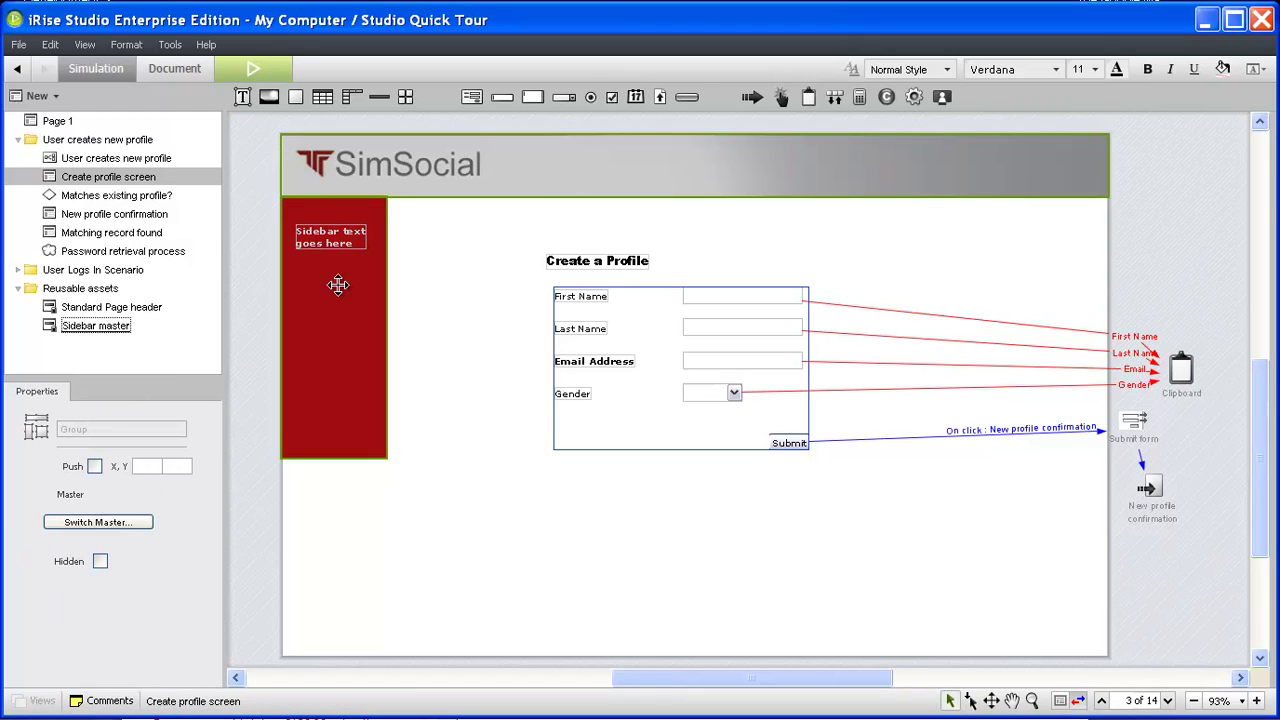
pyautogui.keyDown('shift'); pyautogui.click(551, 262); pyautogui.keyUp('shift')
pyautogui.hotkey('ctrl', 'c')
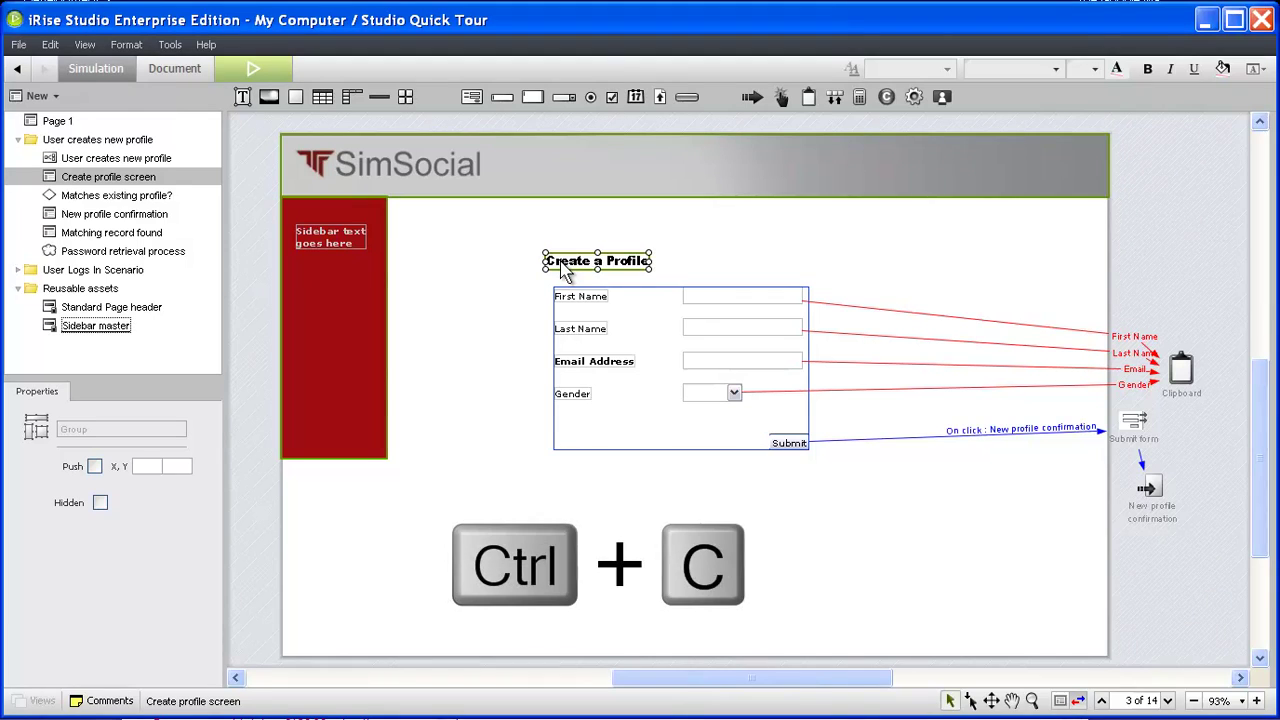
# Add a master named 'Standard page template' in Reusable assets.
pyautogui.rightClick(80, 290)
pyautogui.moveTo(105, 332)
pyautogui.click(237, 428)
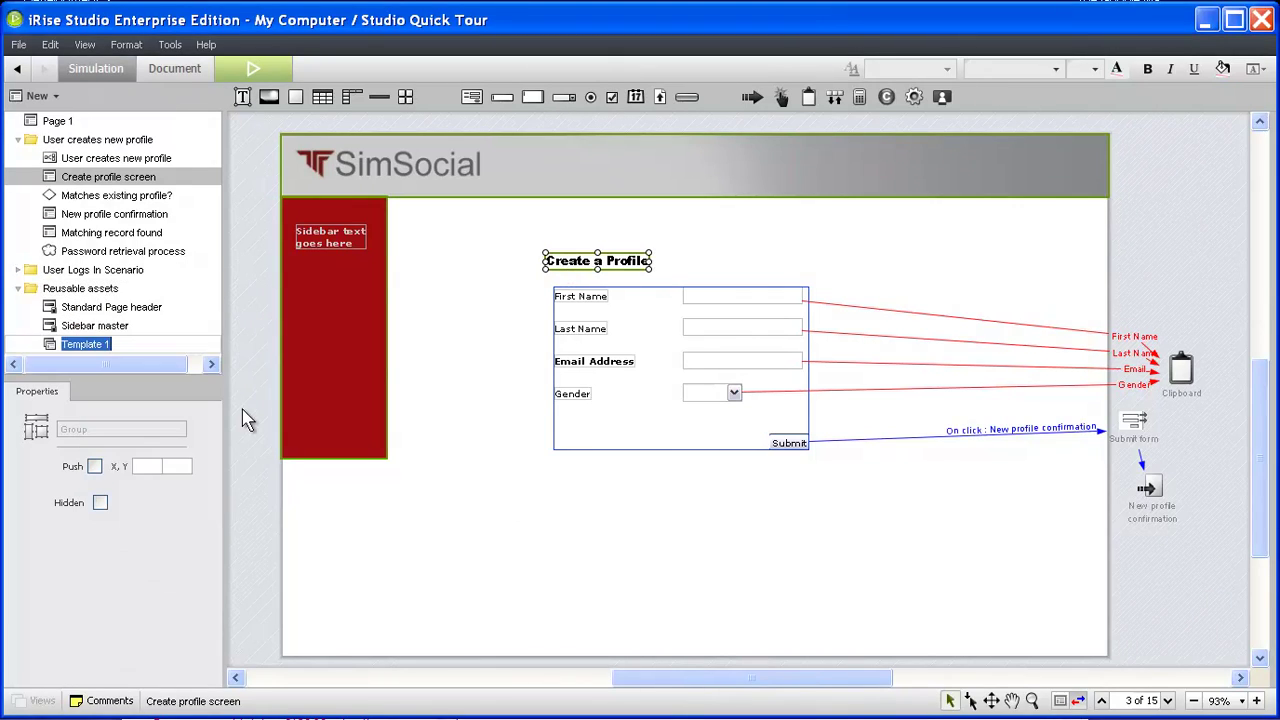
pyautogui.write('Standard page templ')
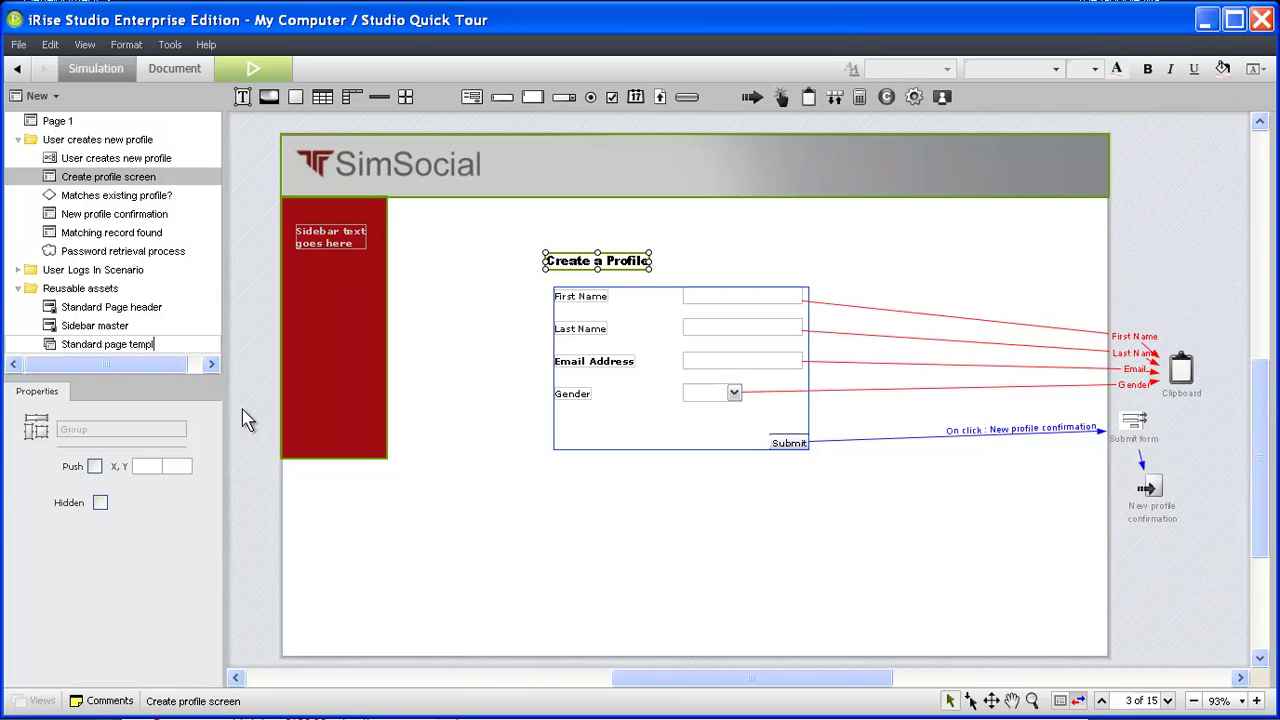
pyautogui.write('ate')
pyautogui.press('Return')
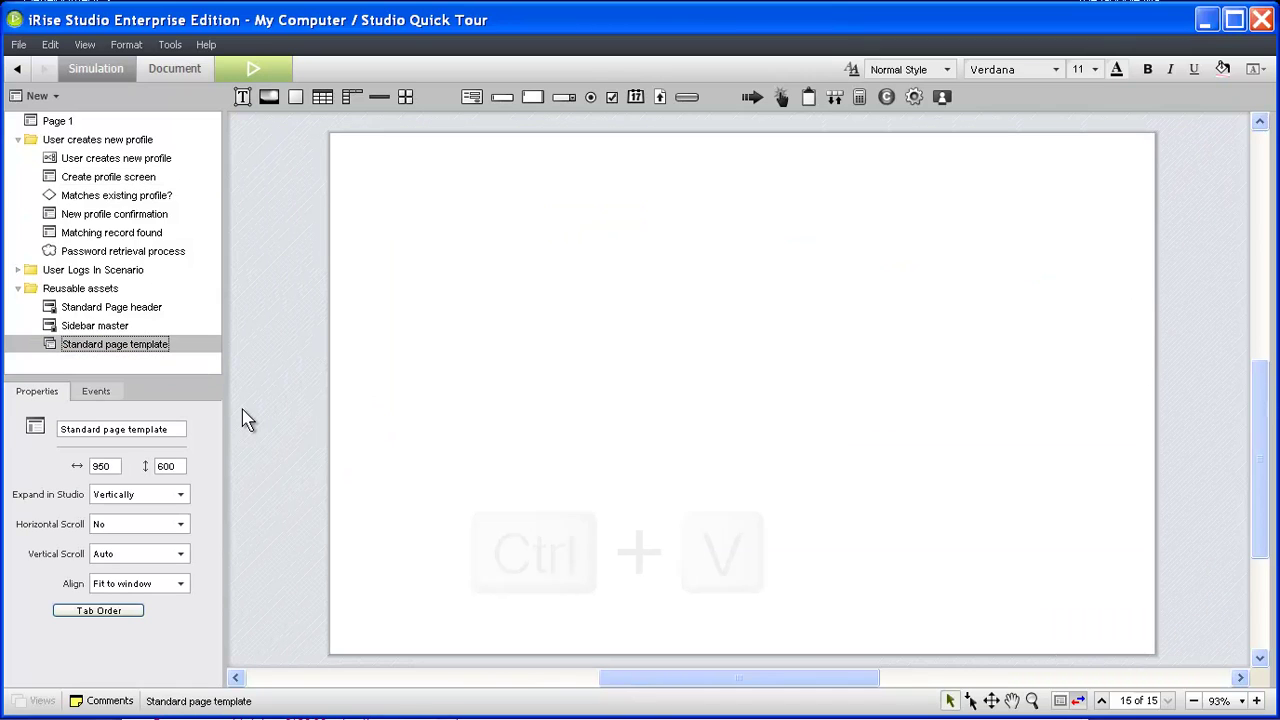
# Paste the header, sidebar and title into the template and retitle the heading 'Page Title'.
pyautogui.hotkey('ctrl', 'v')
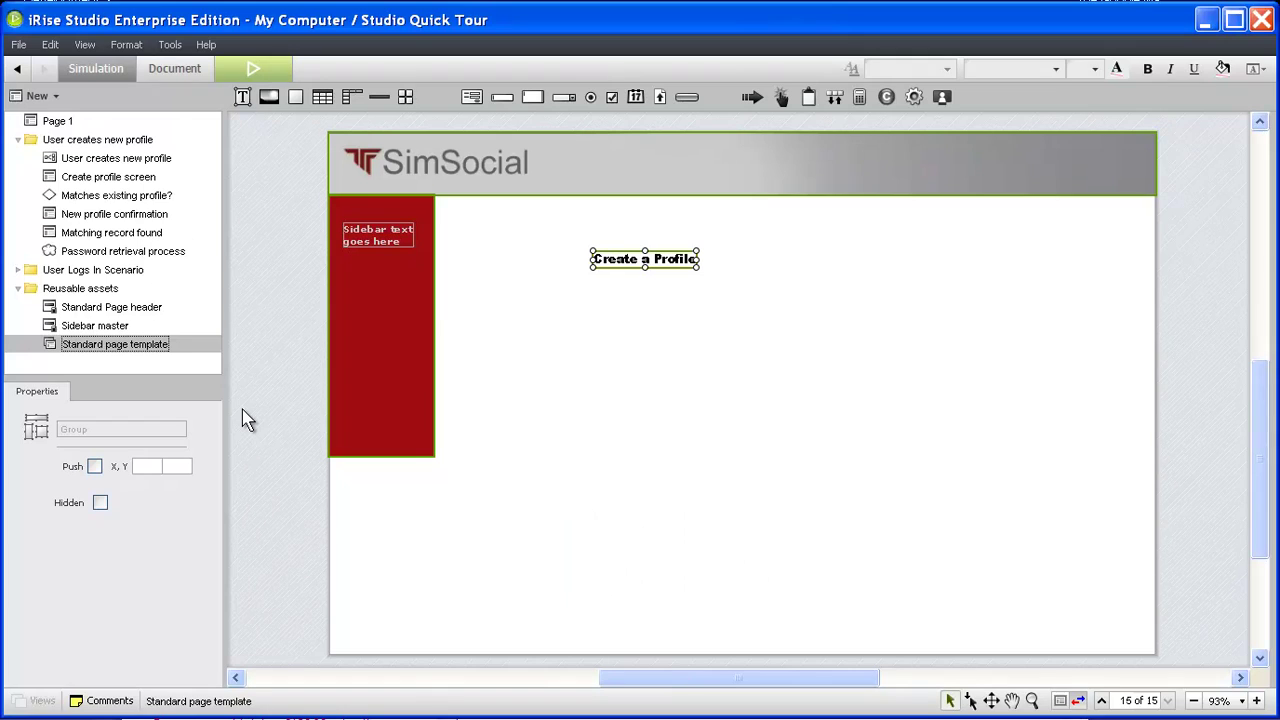
pyautogui.doubleClick(655, 259)
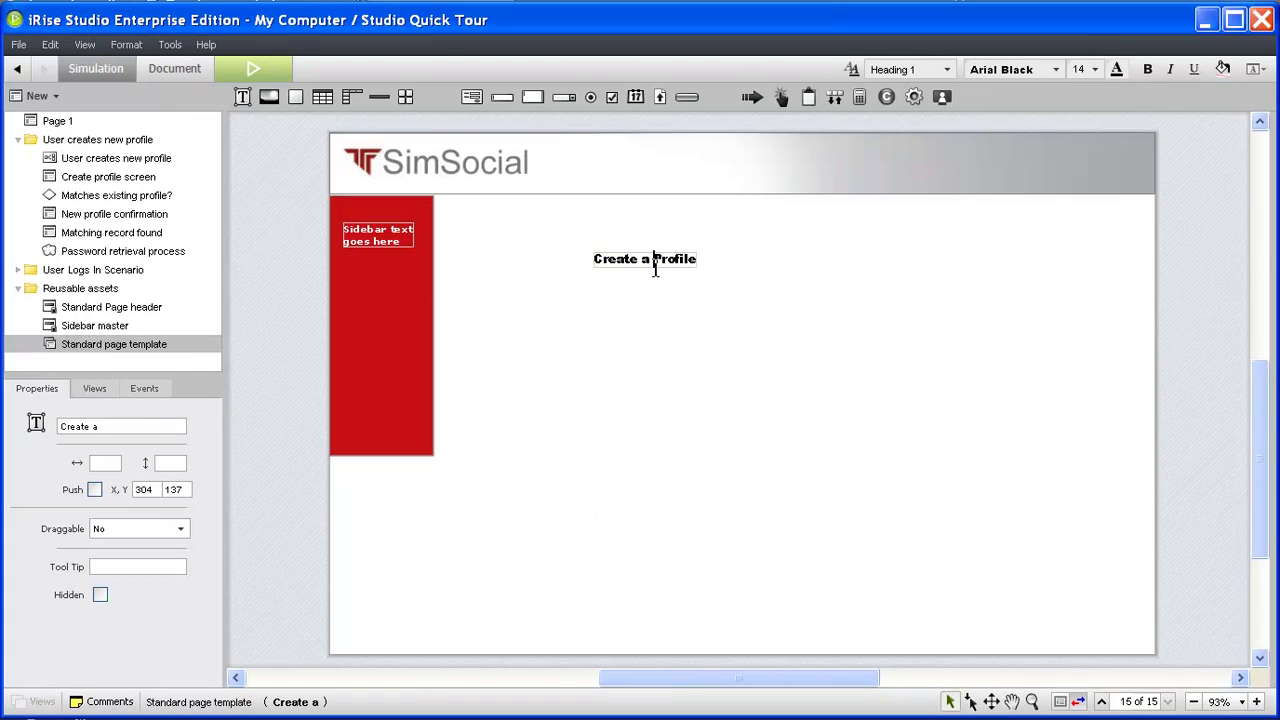
pyautogui.hotkey('ctrl', 'a')
pyautogui.write('Page Titl')
# Add Page 2 from the Standard page template to the User creates new profile whiteboard, then open it.
pyautogui.click(110, 180)
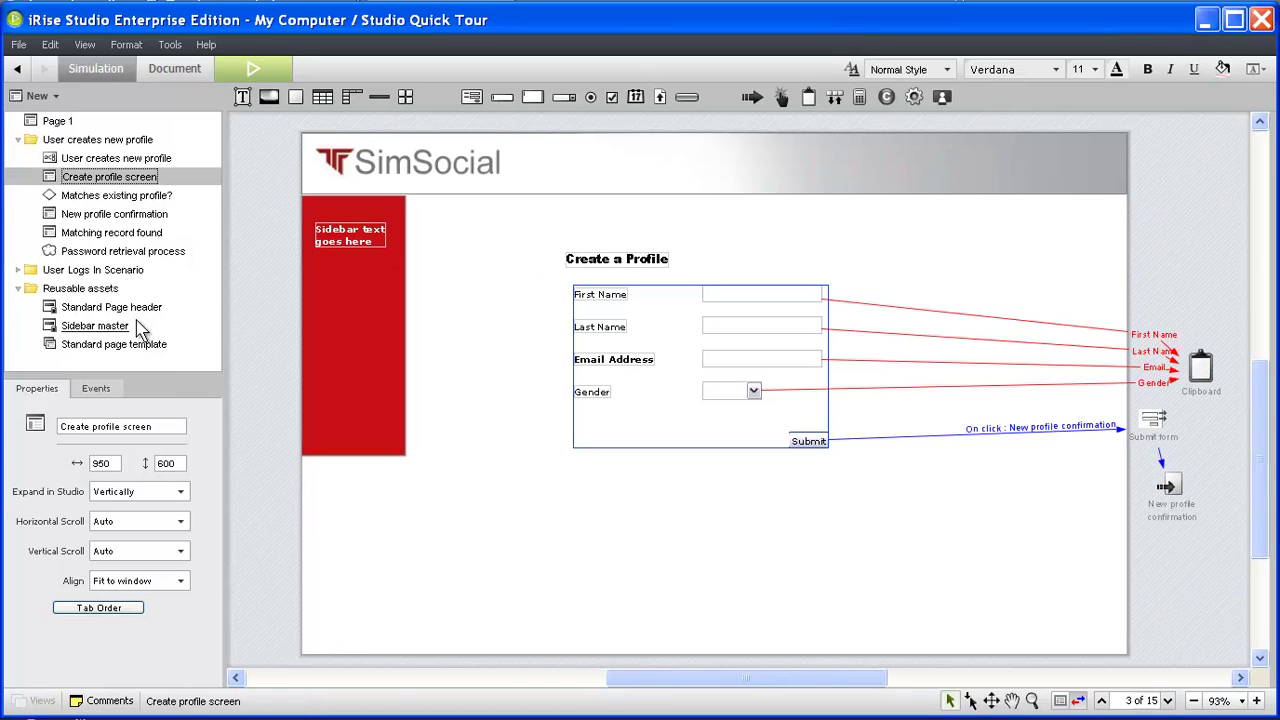
pyautogui.moveTo(66, 327); pyautogui.dragTo(262, 325)
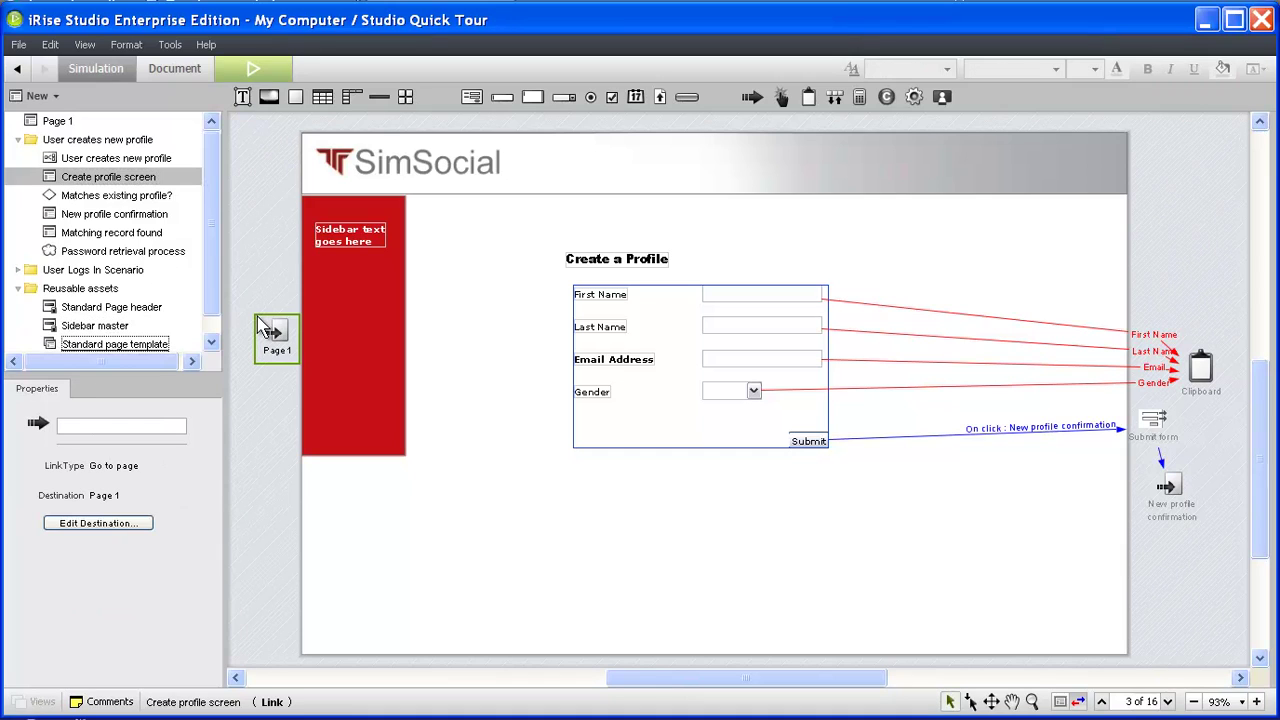
pyautogui.click(100, 159)
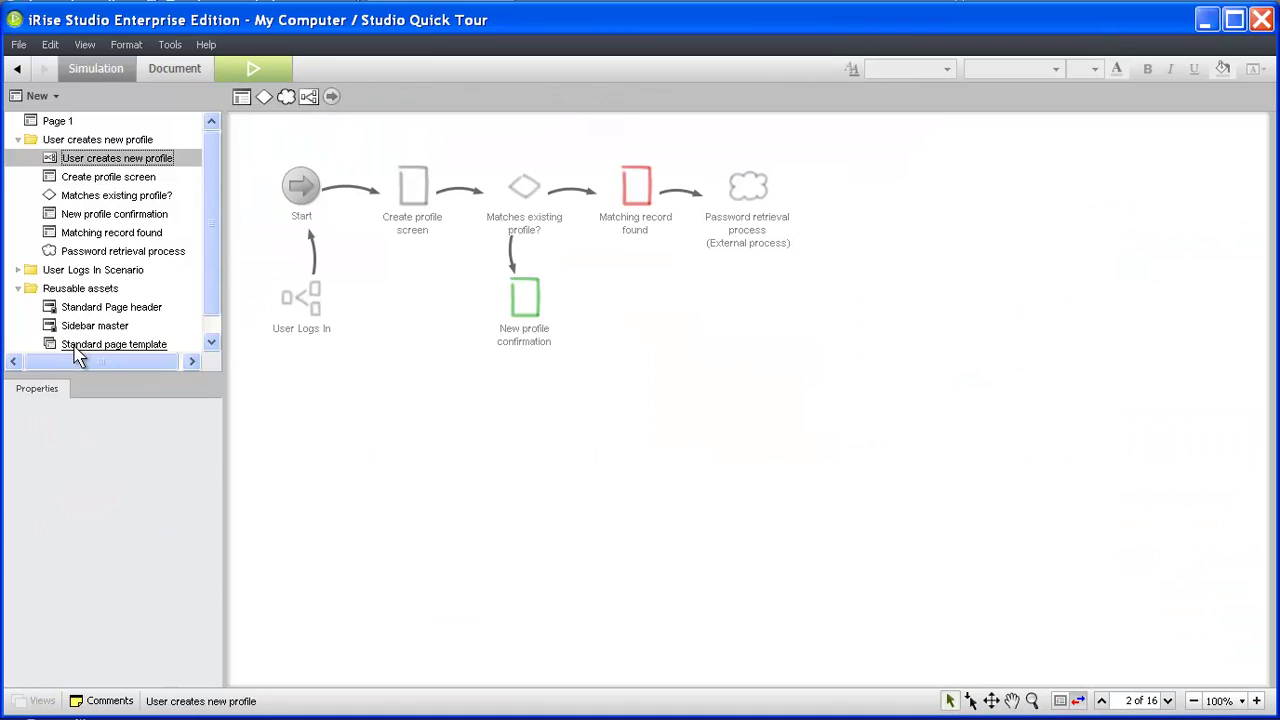
pyautogui.moveTo(80, 348); pyautogui.dragTo(403, 293)
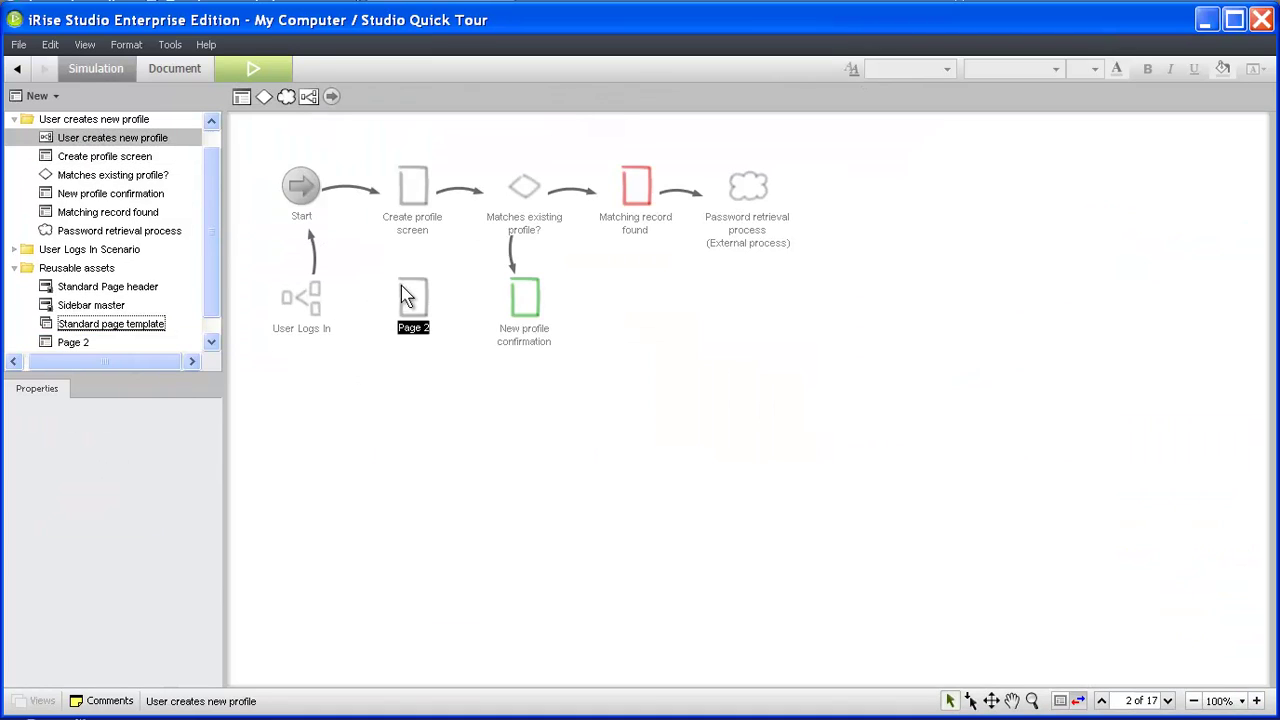
pyautogui.click(412, 296)
pyautogui.doubleClick(412, 296)
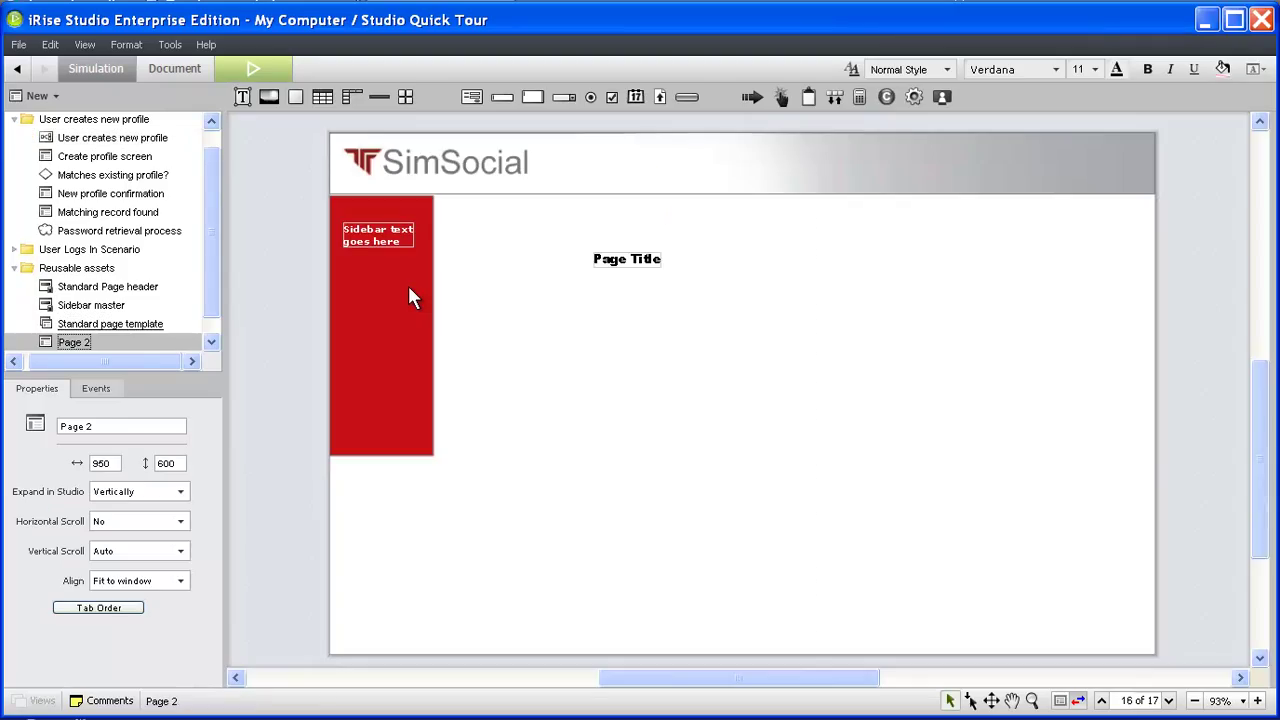